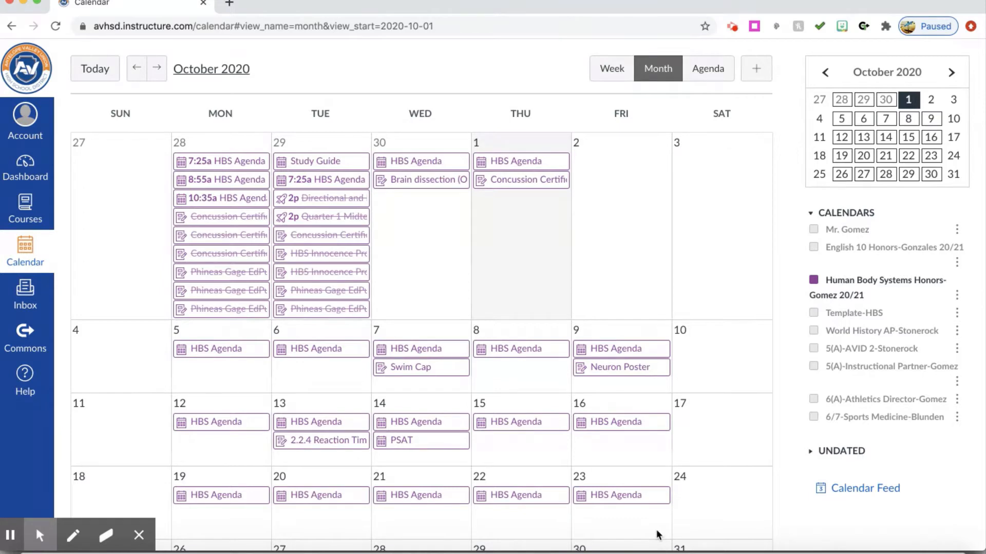
Open the Neuron Poster assignment due October 9 and examine its rubric's criteria, ratings and points
{"action": "left_click", "coordinate": [629, 372]}
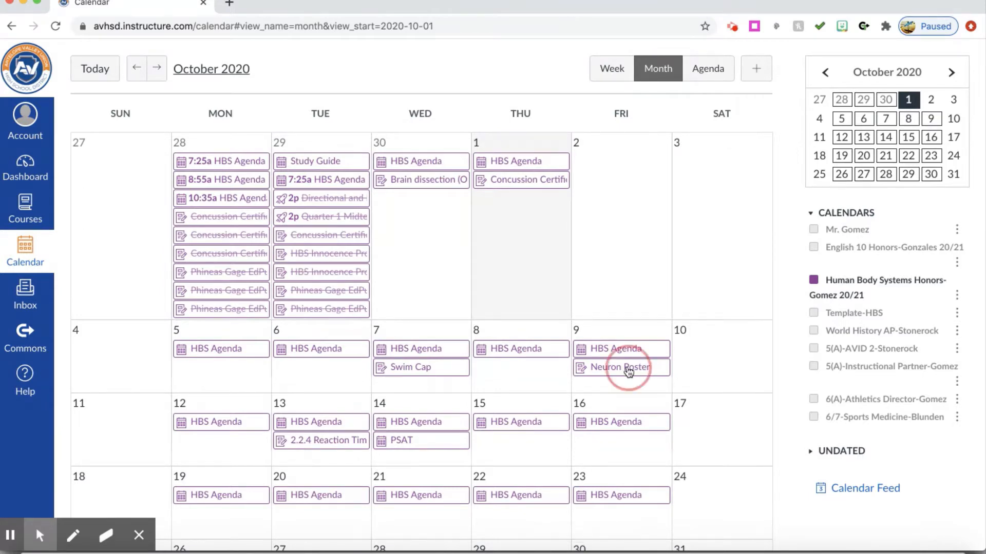
{"action": "left_click", "coordinate": [569, 243]}
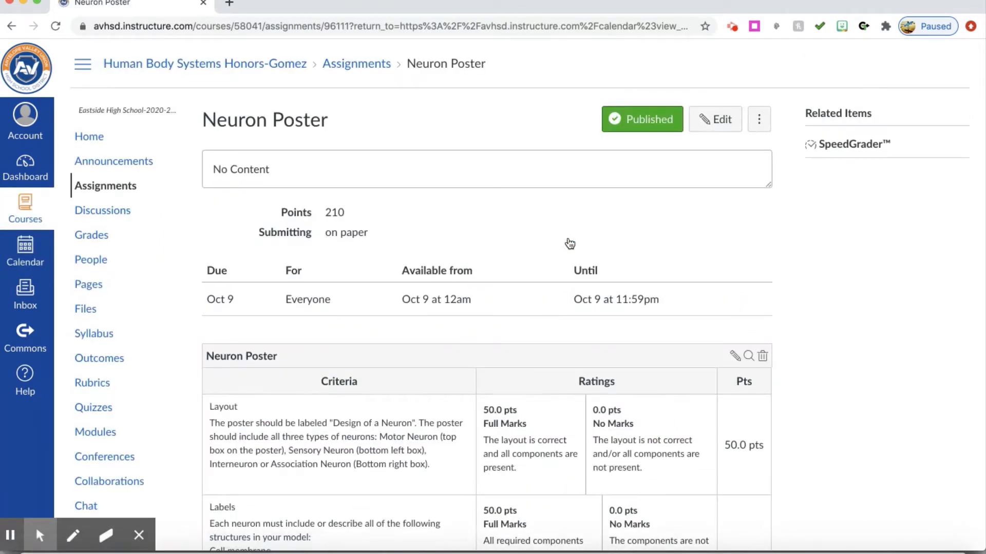
{"action": "scroll", "coordinate": [516, 409], "scroll_direction": "down", "scroll_amount": 3}
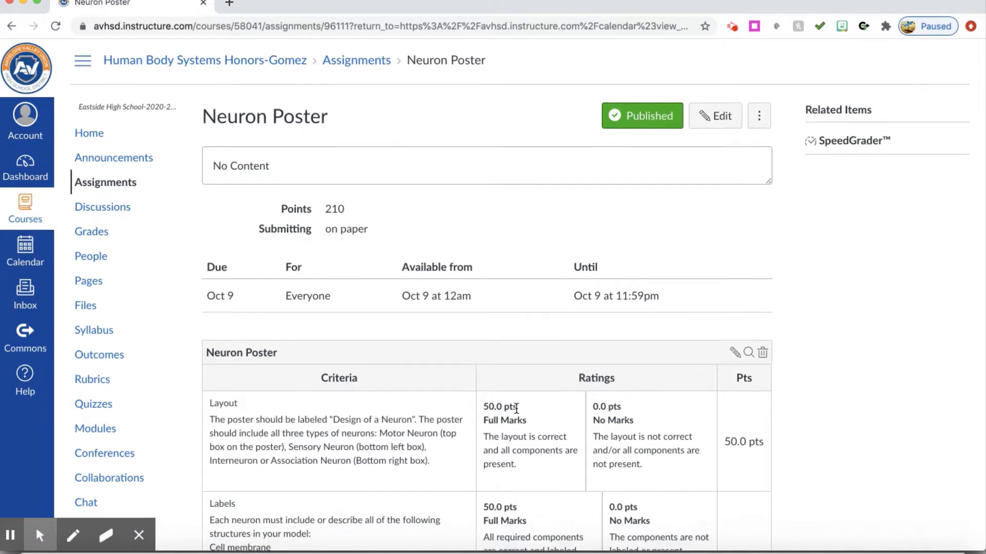
{"action": "scroll", "coordinate": [516, 409], "scroll_direction": "down", "scroll_amount": 2}
{"action": "scroll", "coordinate": [516, 410], "scroll_direction": "down", "scroll_amount": 1}
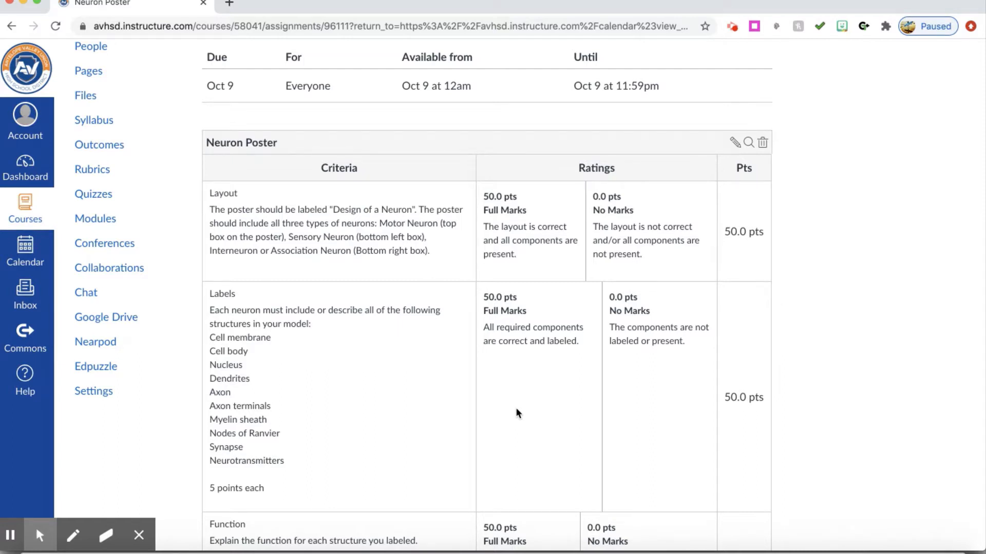
{"action": "scroll", "coordinate": [507, 386], "scroll_direction": "down", "scroll_amount": 5}
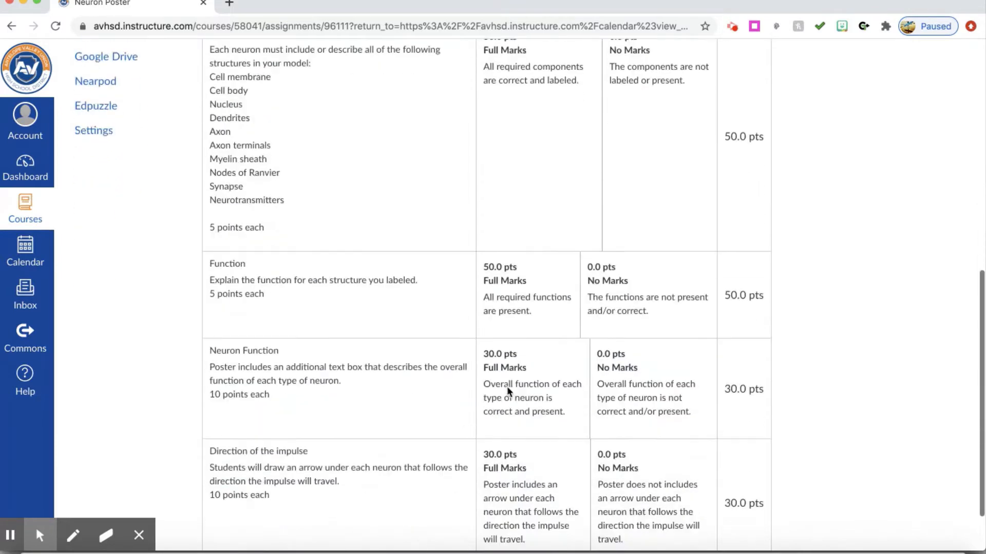
{"action": "scroll", "coordinate": [507, 386], "scroll_direction": "down", "scroll_amount": 2}
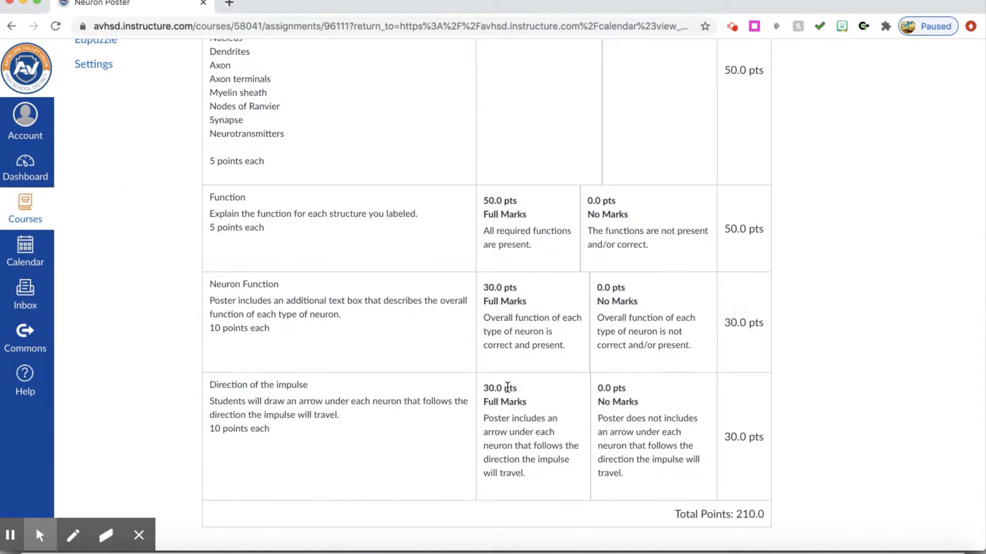
{"action": "scroll", "coordinate": [507, 387], "scroll_direction": "up", "scroll_amount": 6}
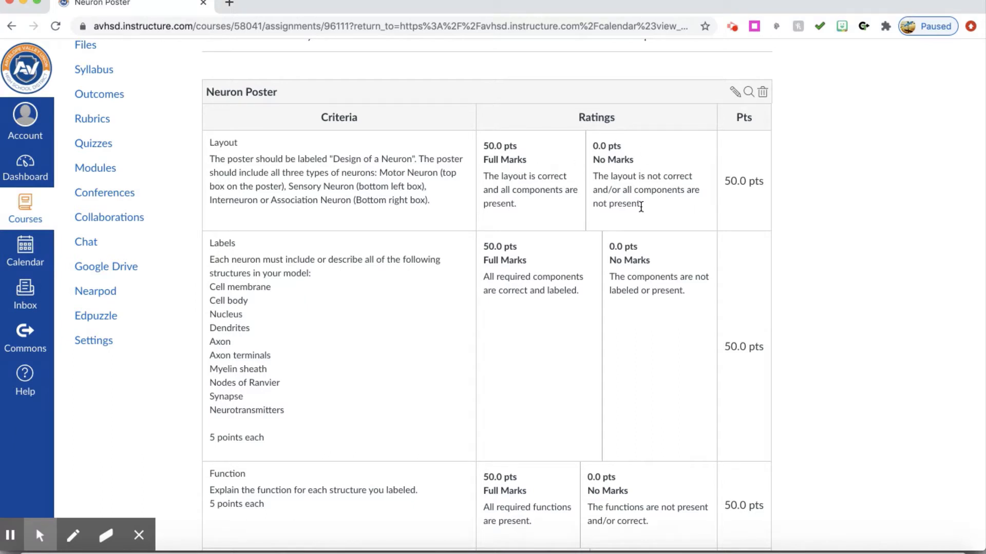
{"action": "scroll", "coordinate": [403, 308], "scroll_direction": "down", "scroll_amount": 5}
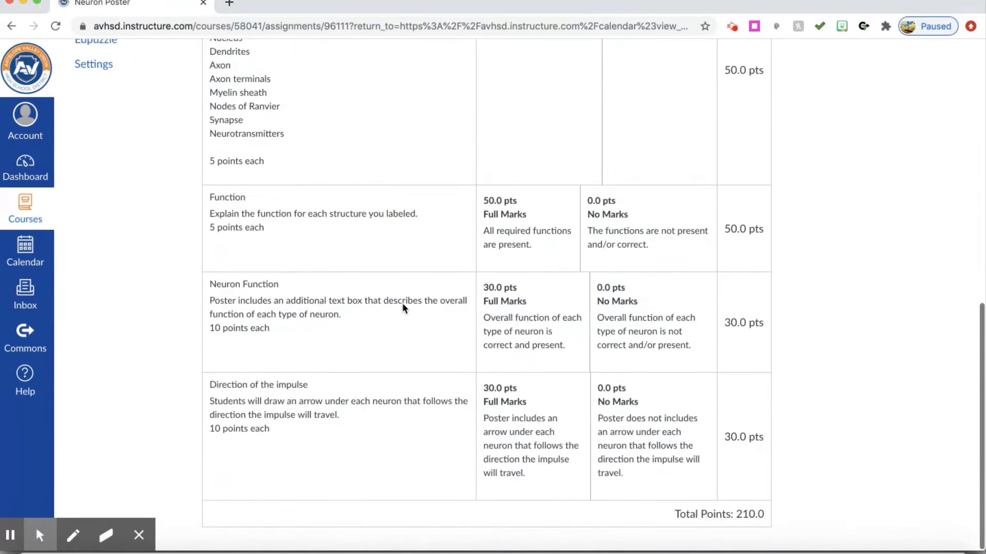
{"action": "scroll", "coordinate": [402, 303], "scroll_direction": "up", "scroll_amount": 8}
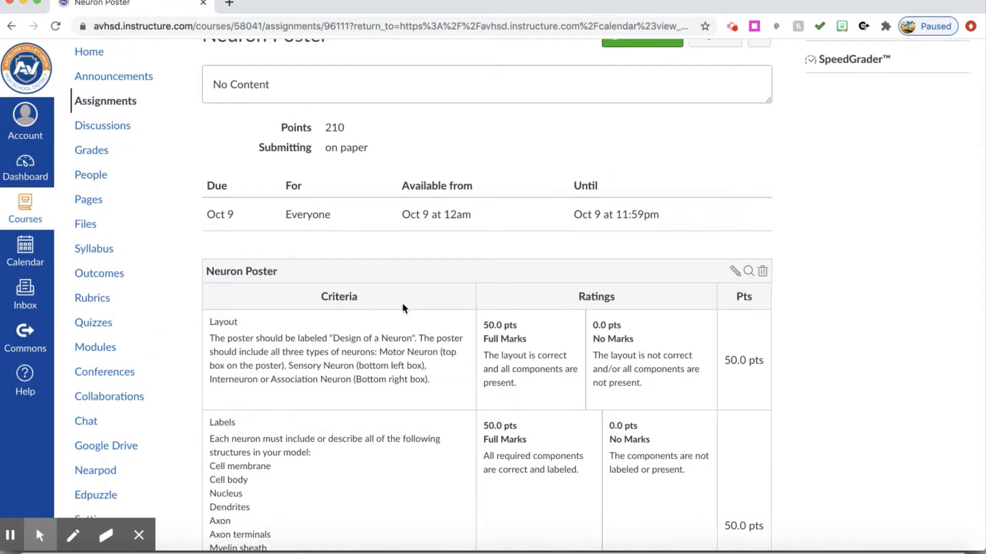
{"action": "scroll", "coordinate": [402, 302], "scroll_direction": "up", "scroll_amount": 2}
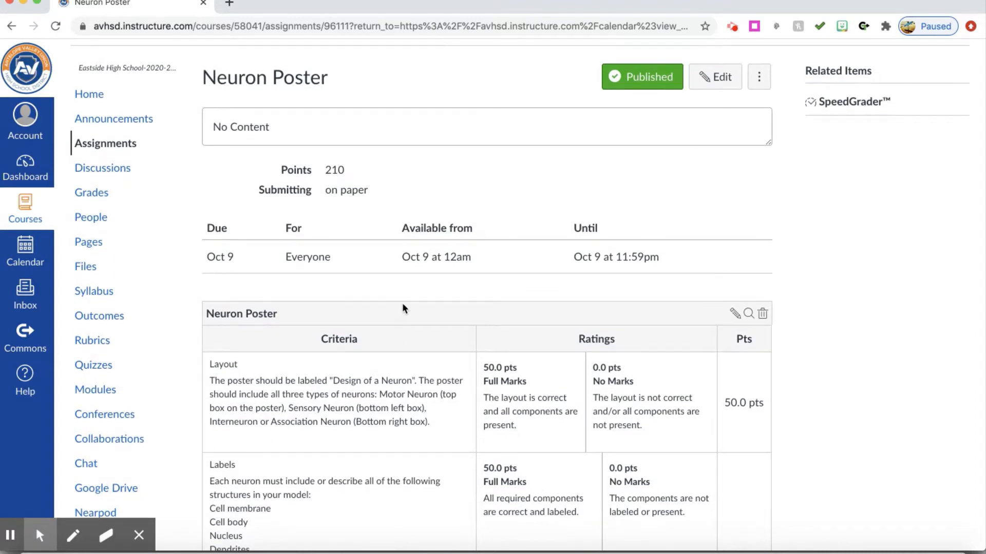
{"action": "scroll", "coordinate": [402, 306], "scroll_direction": "up", "scroll_amount": 2}
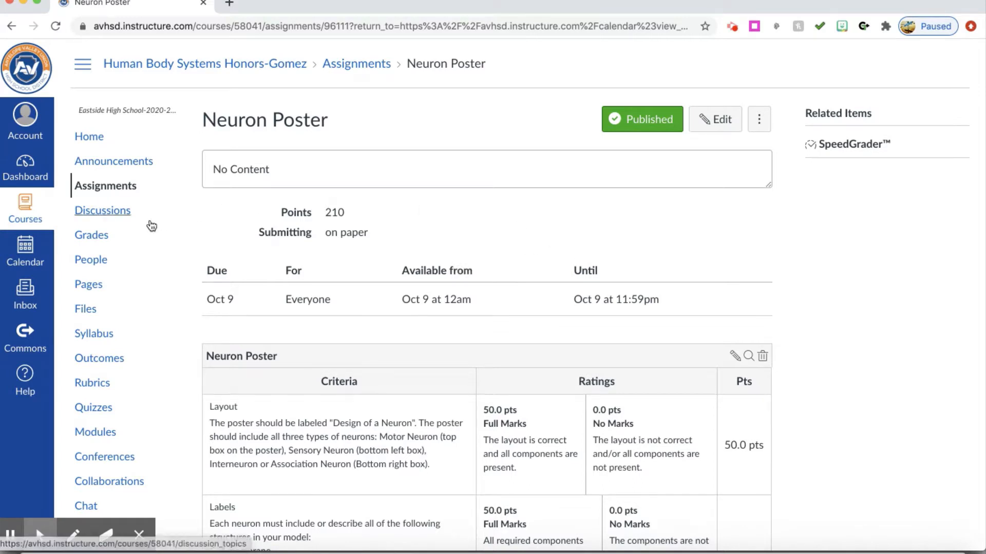
Return to the calendar and create an assignment titled "Fake" on October 3 for the Human Body Systems Honors course
{"action": "left_click", "coordinate": [25, 252]}
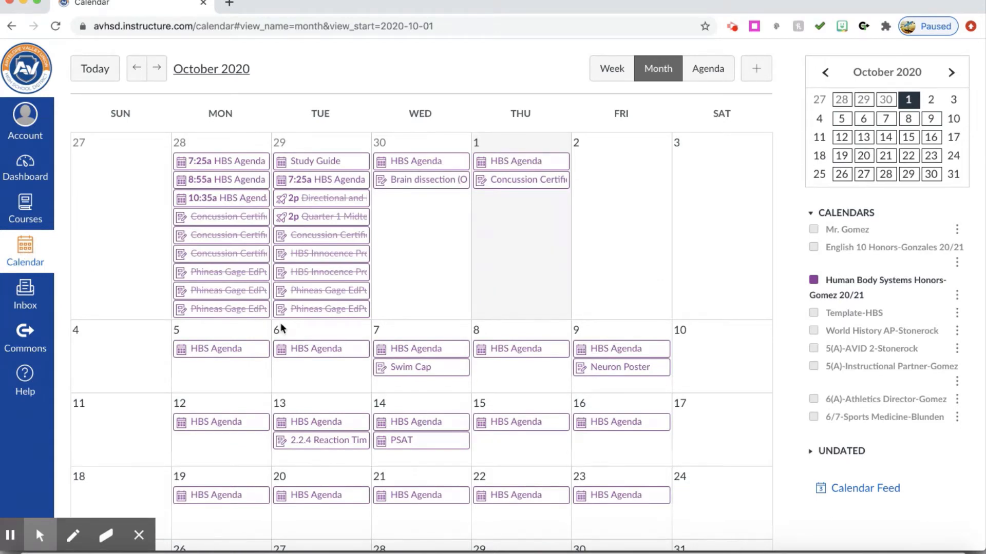
{"action": "scroll", "coordinate": [280, 323], "scroll_direction": "down", "scroll_amount": 3}
{"action": "scroll", "coordinate": [281, 323], "scroll_direction": "up", "scroll_amount": 3}
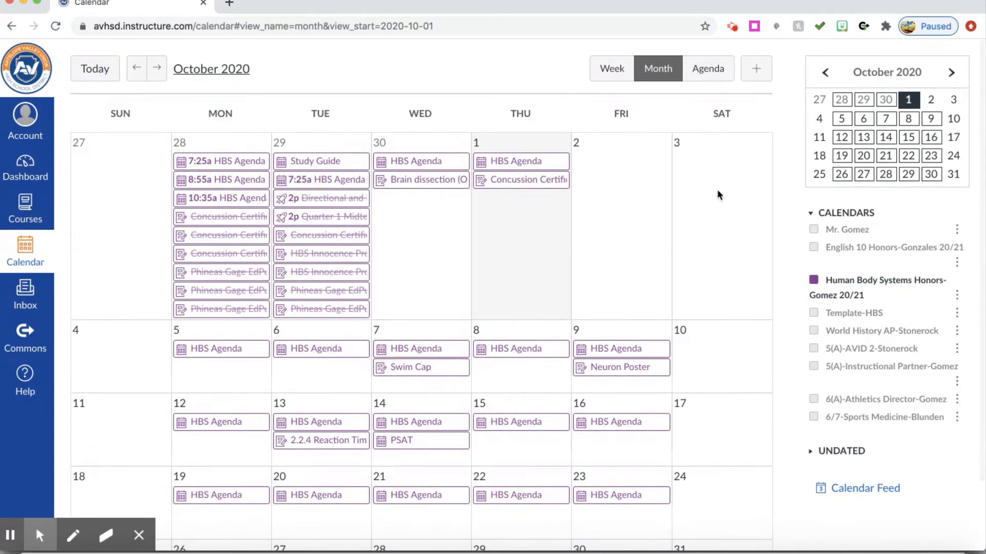
{"action": "left_click", "coordinate": [718, 190]}
{"action": "left_click", "coordinate": [437, 185]}
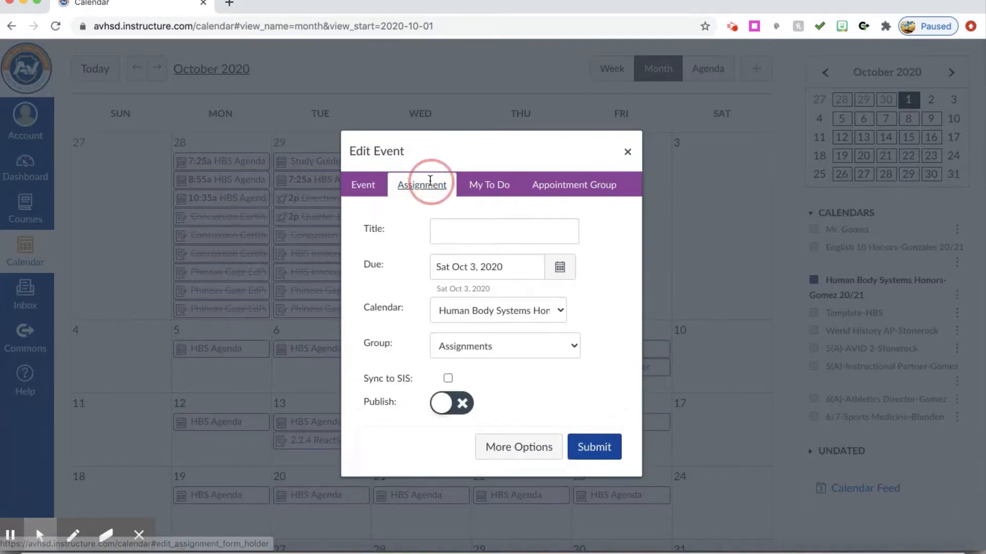
{"action": "left_click", "coordinate": [457, 230]}
{"action": "type", "text": "Fake"}
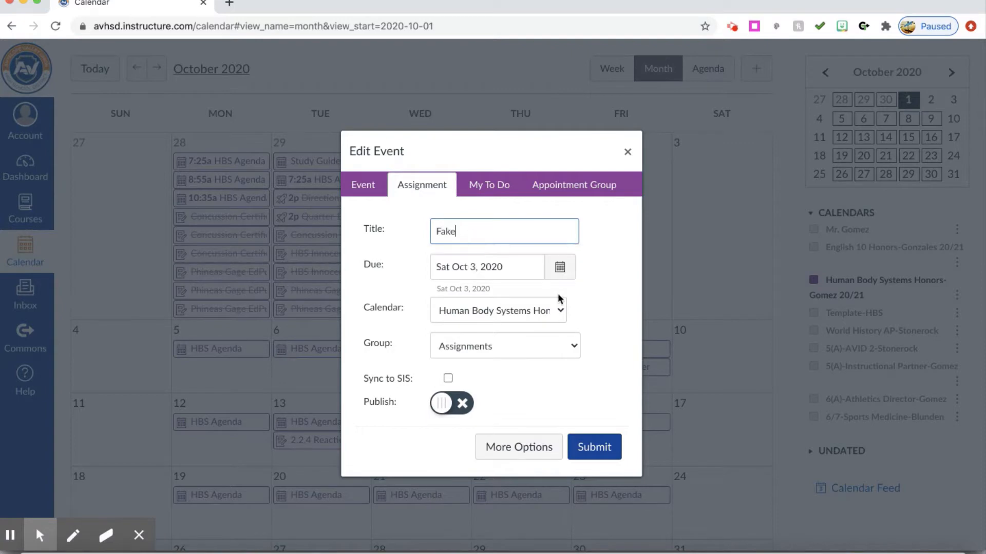
{"action": "left_click", "coordinate": [591, 448]}
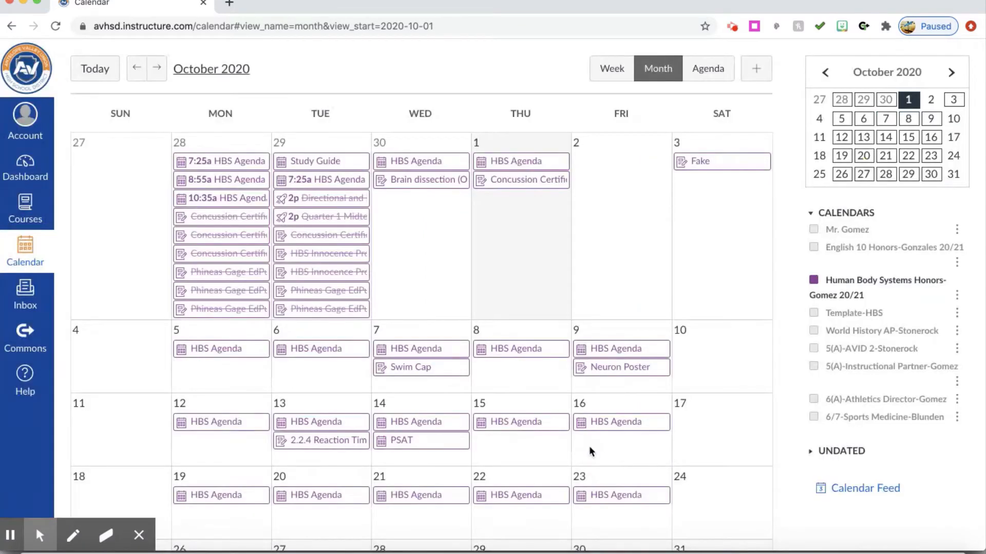
Open the Fake assignment and attach the existing rubric "1.1.2 Orientation to your Maniken" from a Human Body Systems Honors course
{"action": "left_click", "coordinate": [721, 162]}
{"action": "left_click", "coordinate": [623, 206]}
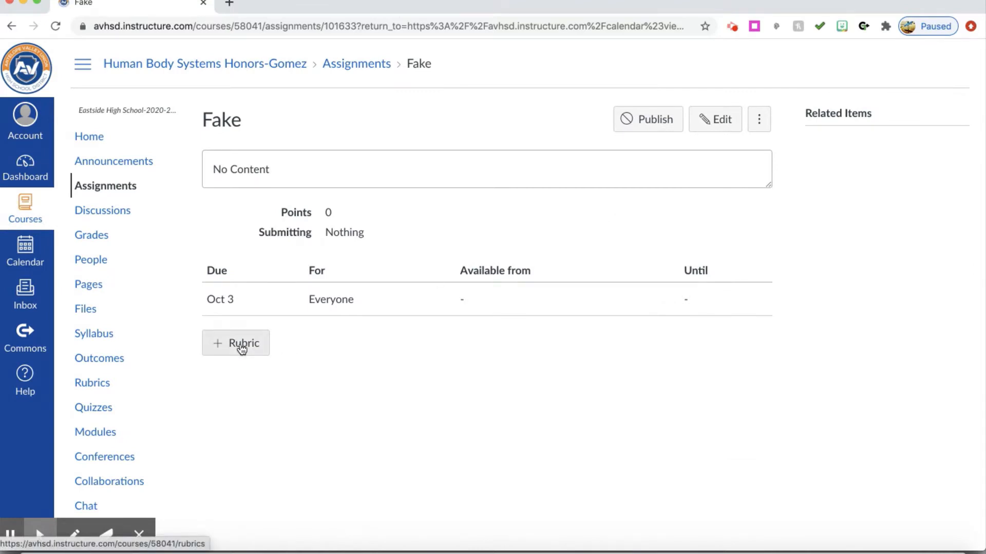
{"action": "left_click", "coordinate": [241, 347]}
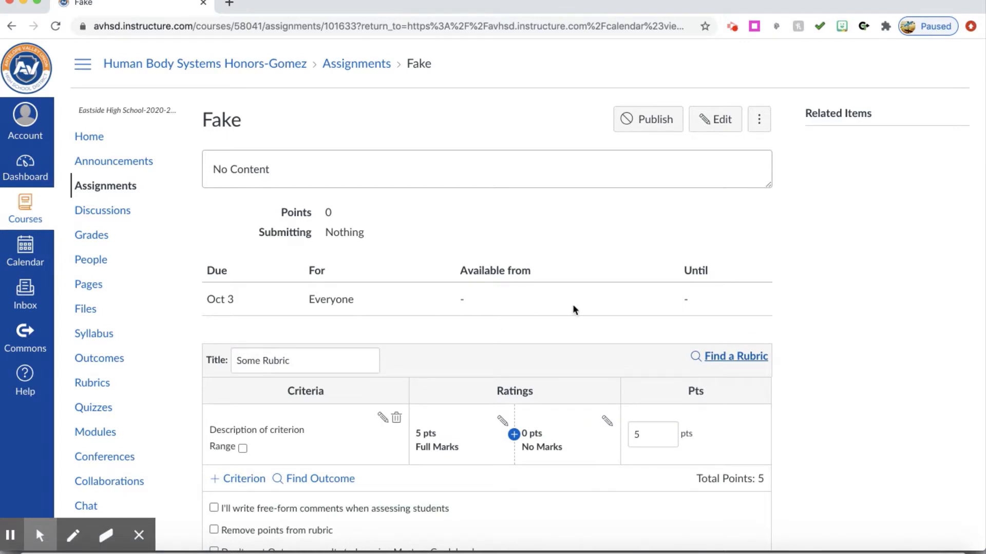
{"action": "left_click", "coordinate": [732, 359]}
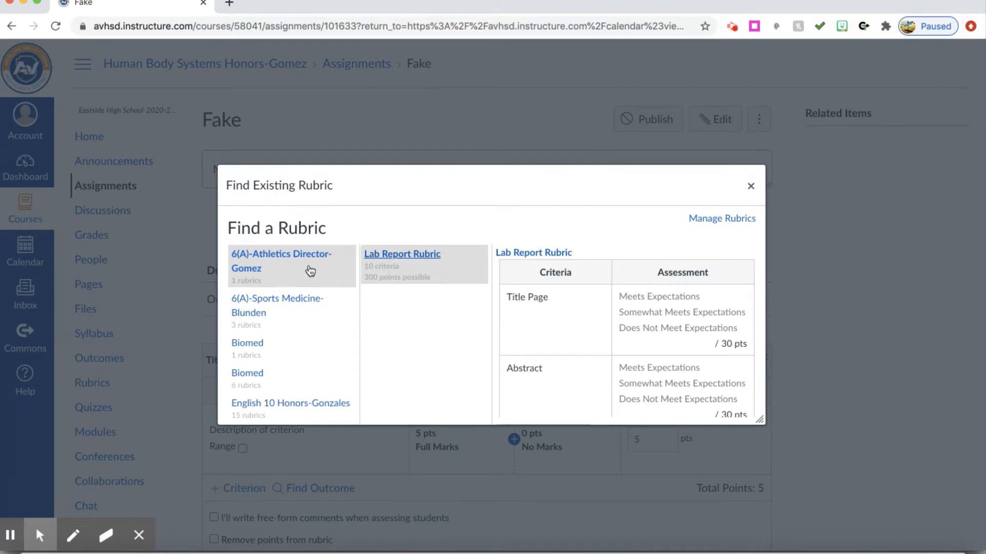
{"action": "scroll", "coordinate": [312, 273], "scroll_direction": "down", "scroll_amount": 2}
{"action": "scroll", "coordinate": [310, 271], "scroll_direction": "down", "scroll_amount": 5}
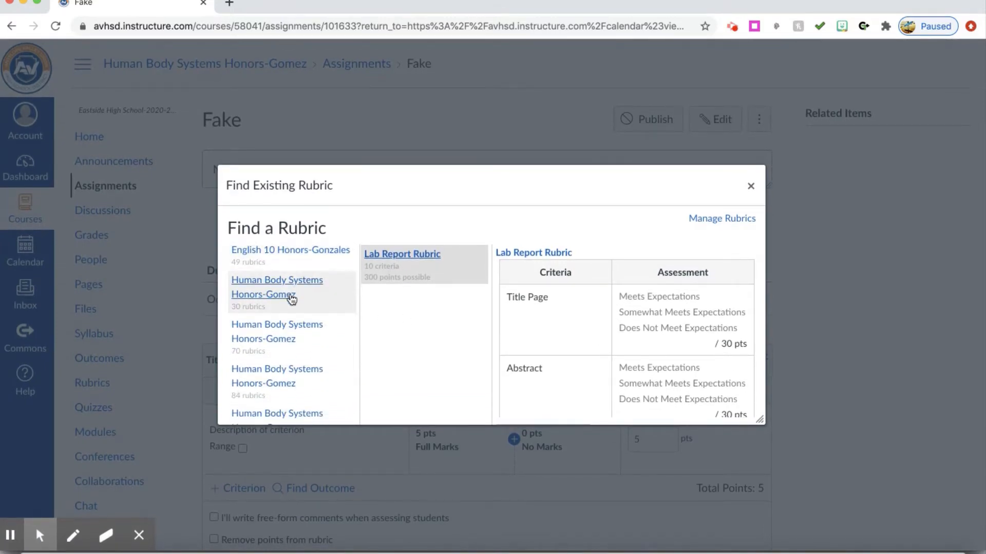
{"action": "left_click", "coordinate": [265, 341]}
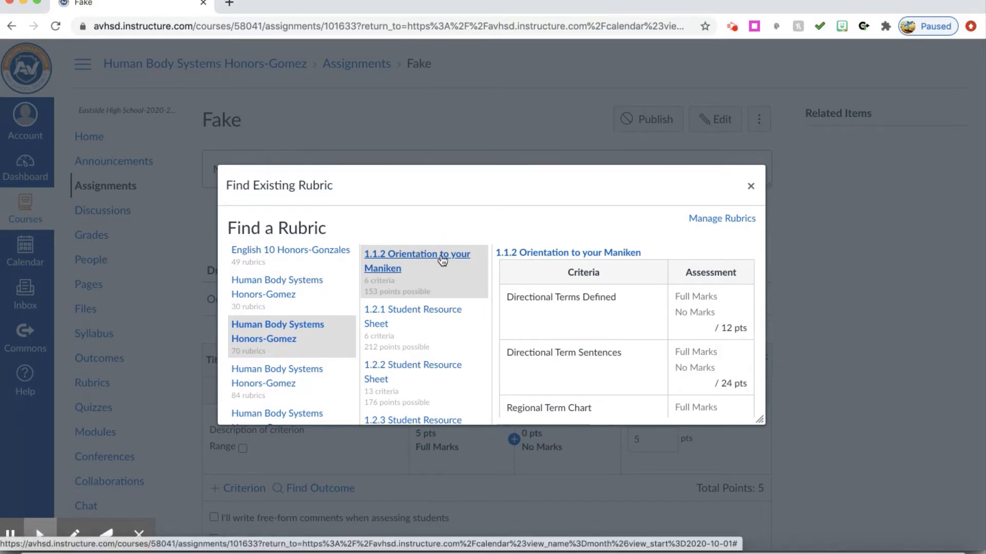
{"action": "scroll", "coordinate": [589, 303], "scroll_direction": "down", "scroll_amount": 5}
{"action": "scroll", "coordinate": [590, 300], "scroll_direction": "down", "scroll_amount": 3}
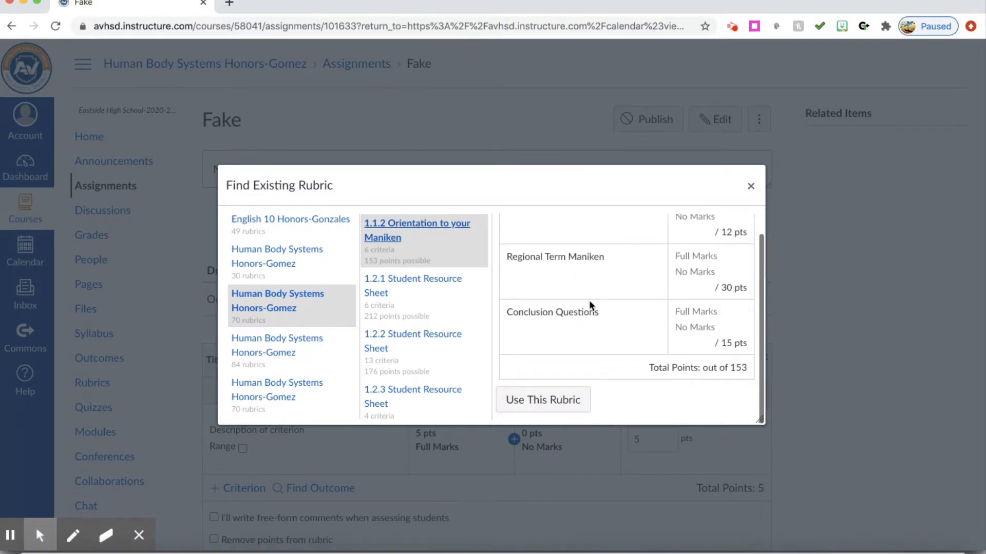
{"action": "left_click", "coordinate": [544, 400]}
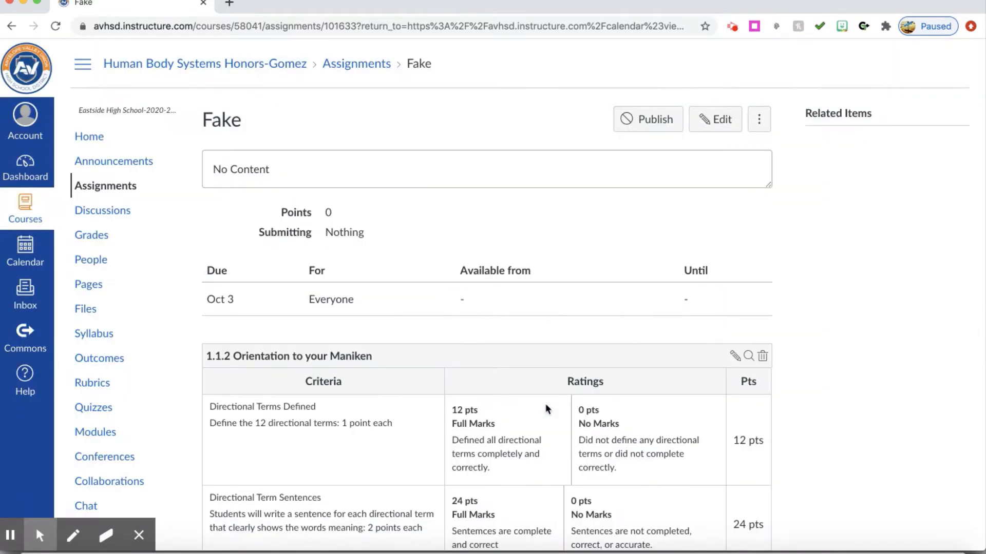
Review the criteria of the attached 1.1.2 Orientation to your Maniken rubric and open the rubric for editing
{"action": "scroll", "coordinate": [847, 357], "scroll_direction": "down", "scroll_amount": 4}
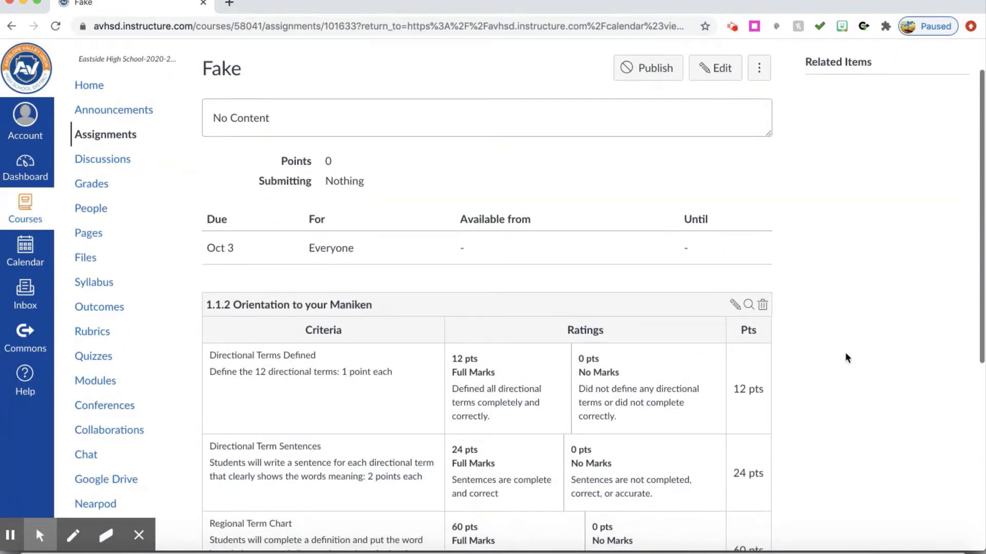
{"action": "scroll", "coordinate": [847, 357], "scroll_direction": "down", "scroll_amount": 6}
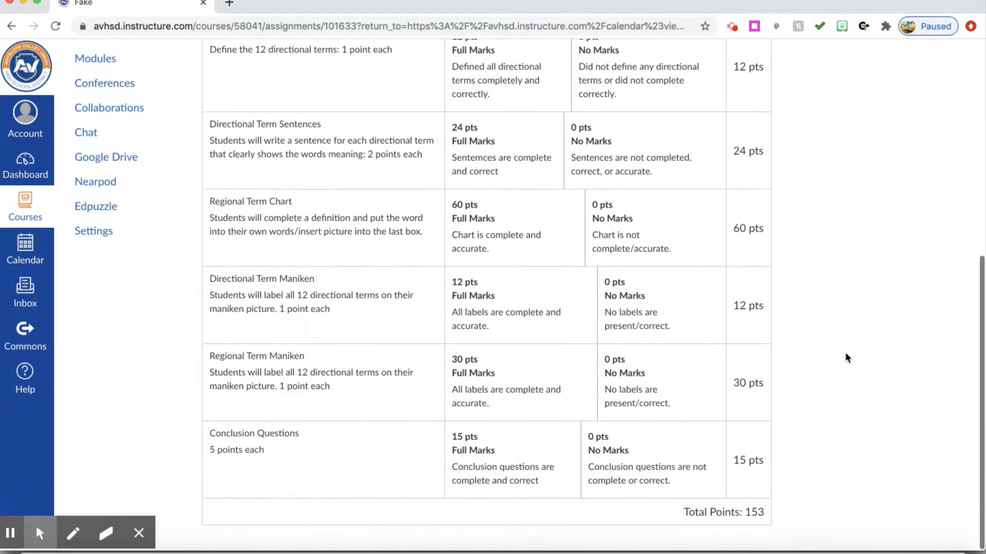
{"action": "scroll", "coordinate": [845, 353], "scroll_direction": "up", "scroll_amount": 5}
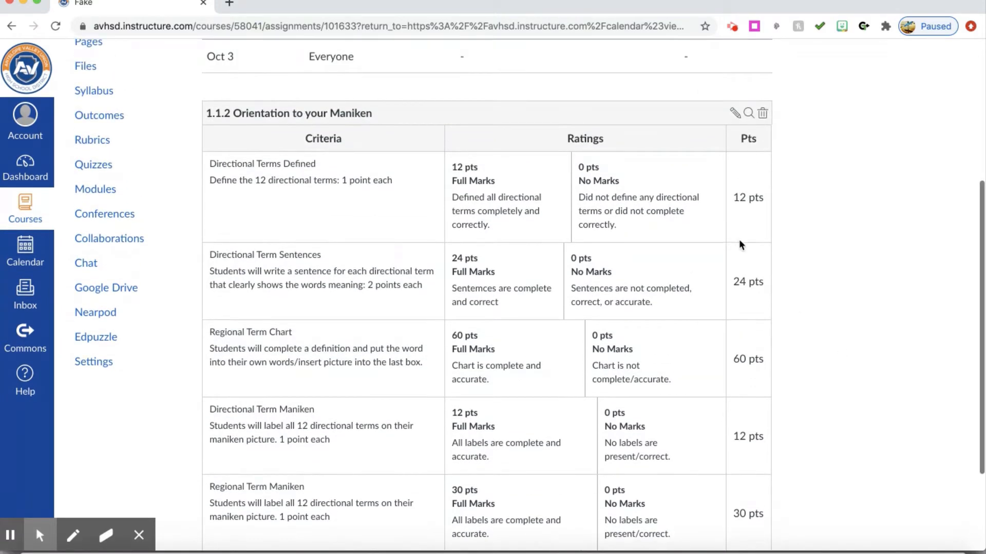
{"action": "left_click", "coordinate": [735, 114]}
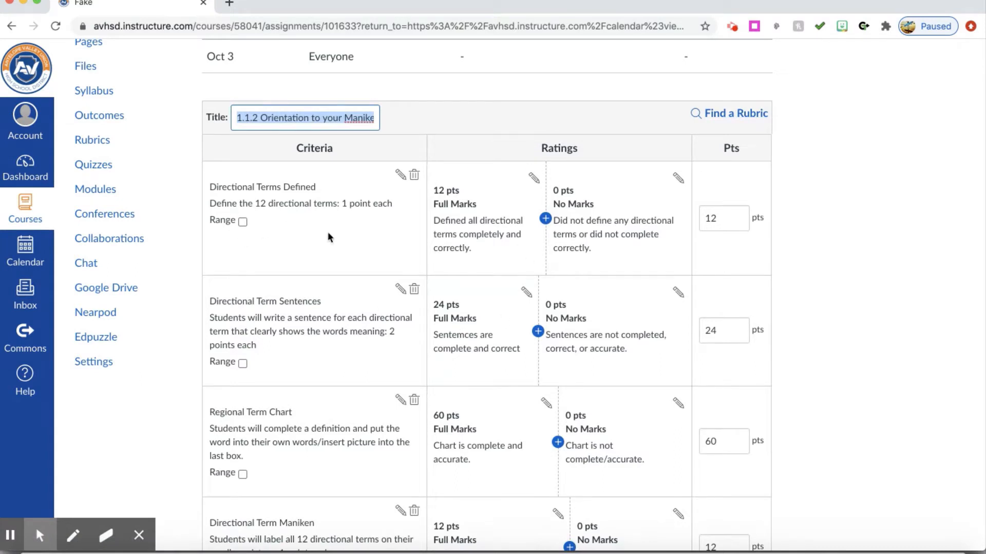
Inspect the editable description and the Full Marks rating details of the Directional Terms Defined criterion, leaving both as they are
{"action": "left_click", "coordinate": [401, 176]}
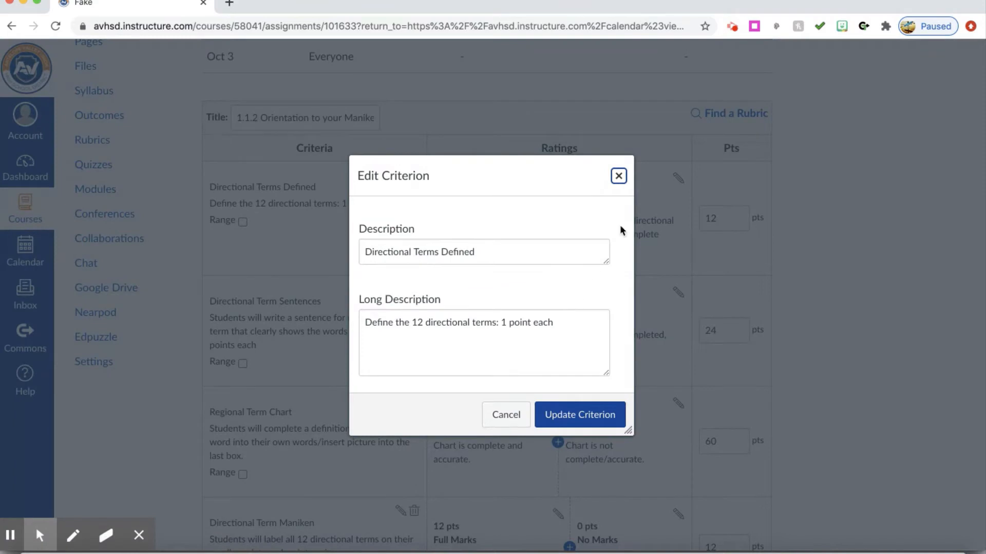
{"action": "left_click", "coordinate": [618, 176]}
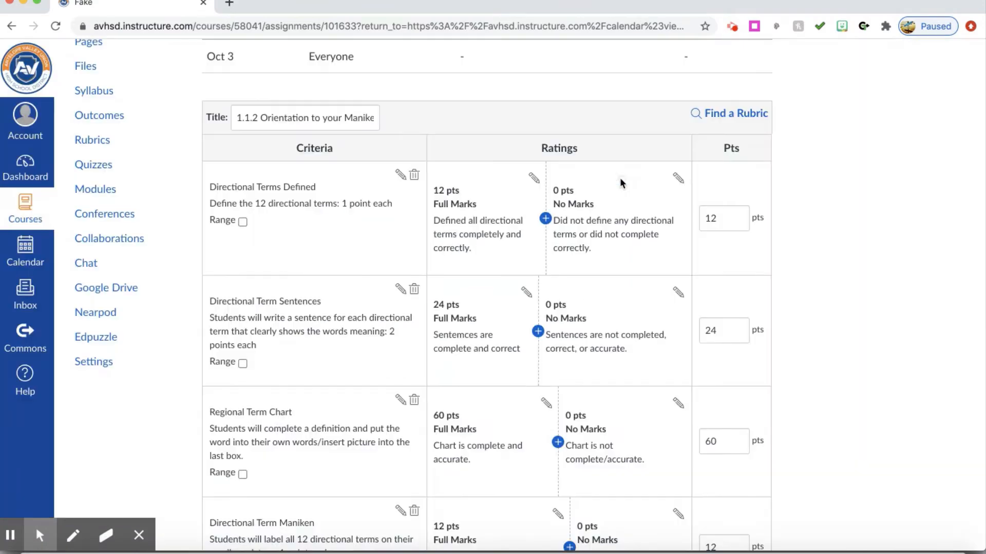
{"action": "left_click", "coordinate": [534, 179]}
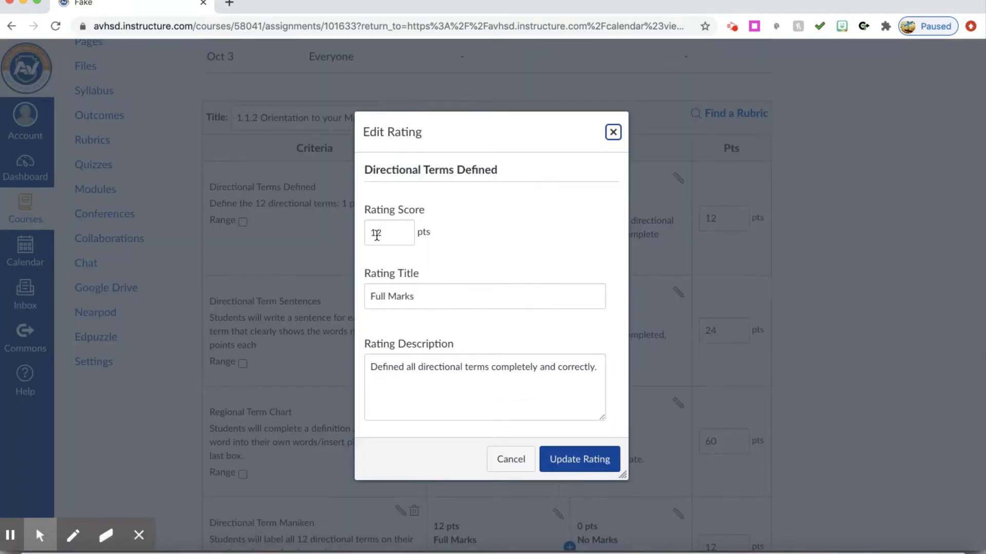
{"action": "left_click", "coordinate": [613, 132]}
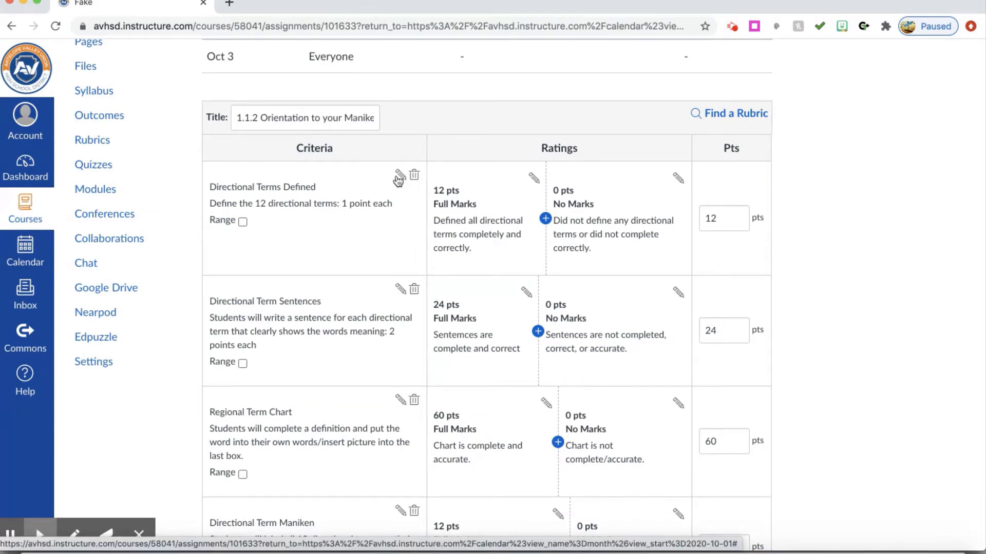
Enable the rubric for assignment grading, update it, and change the assignment's points to match the rubric
{"action": "scroll", "coordinate": [398, 180], "scroll_direction": "down", "scroll_amount": 9}
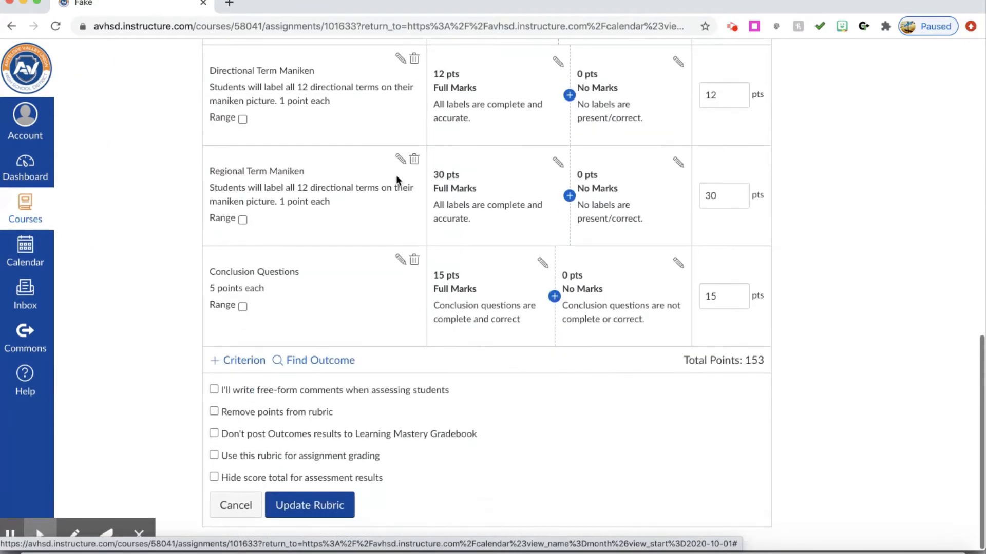
{"action": "left_click", "coordinate": [214, 458]}
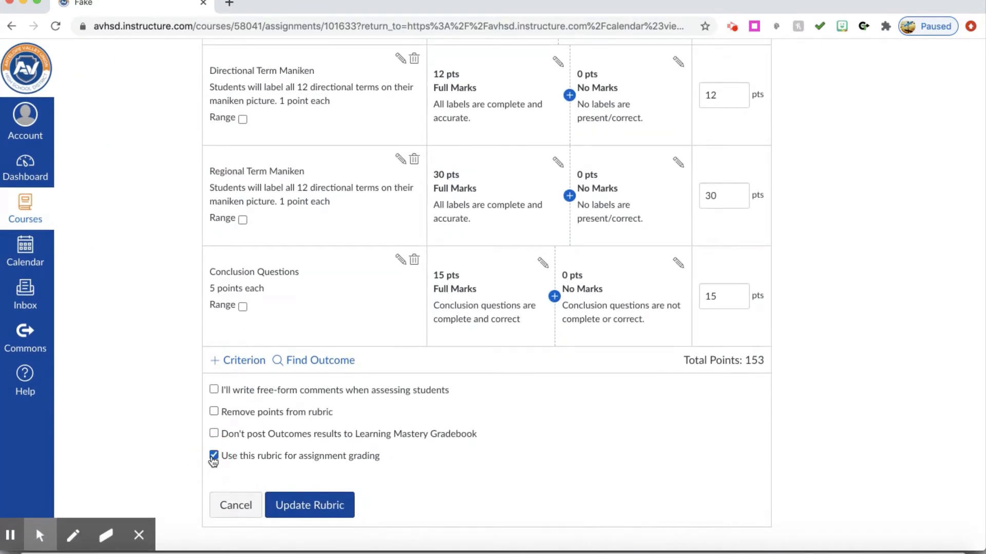
{"action": "left_click", "coordinate": [329, 508]}
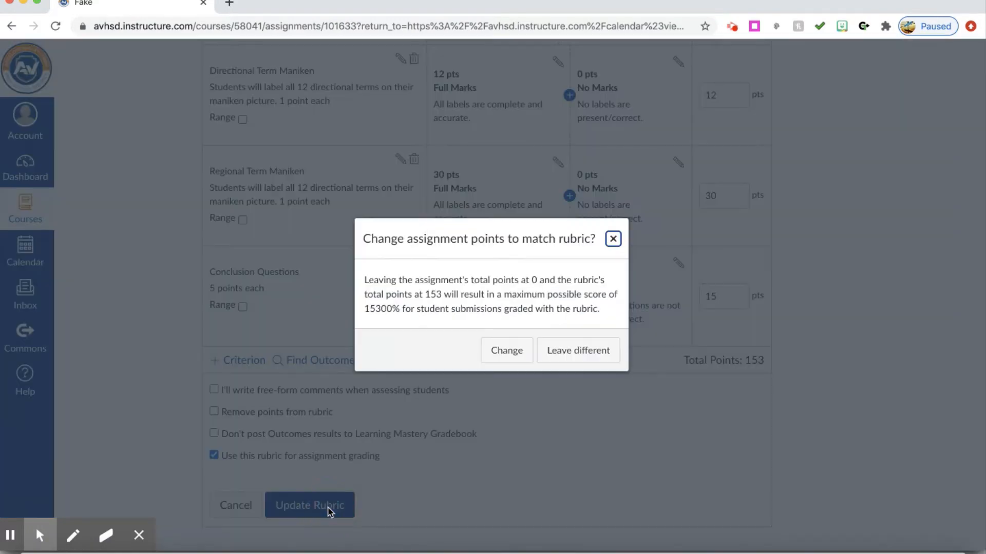
{"action": "left_click", "coordinate": [507, 354]}
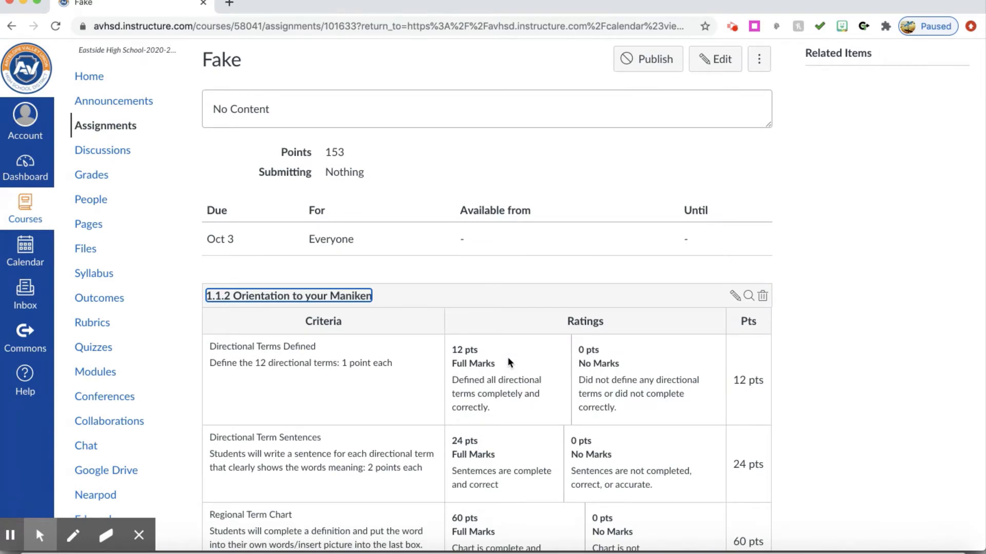
Remove the attached 1.1.2 Orientation to your Maniken rubric from the Fake assignment
{"action": "scroll", "coordinate": [509, 363], "scroll_direction": "down", "scroll_amount": 1}
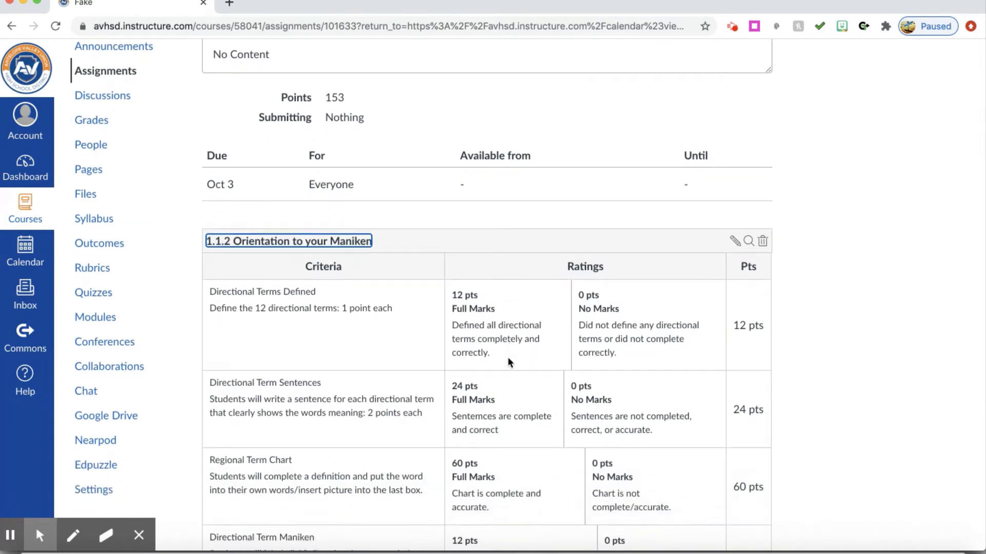
{"action": "scroll", "coordinate": [509, 359], "scroll_direction": "down", "scroll_amount": 1}
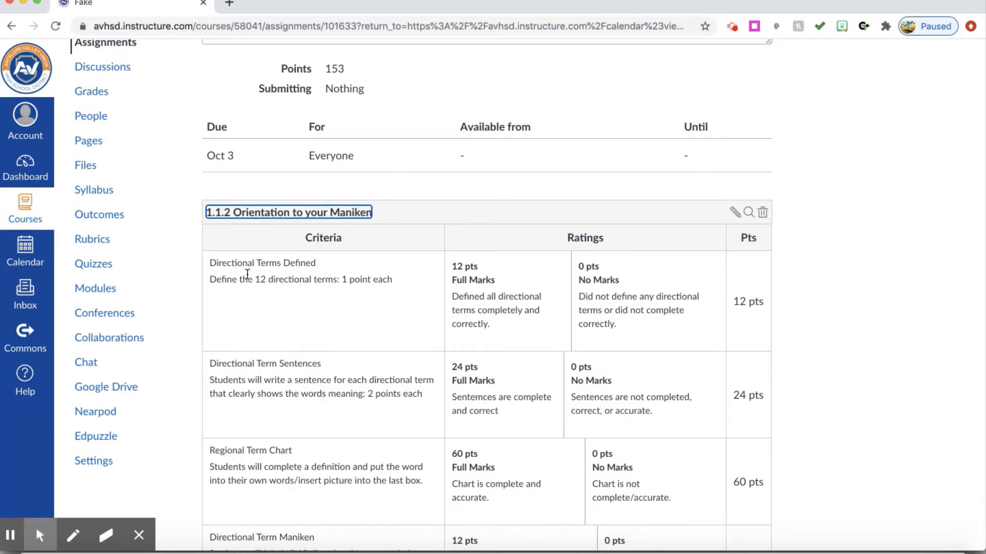
{"action": "left_click", "coordinate": [763, 215]}
{"action": "left_click", "coordinate": [605, 102]}
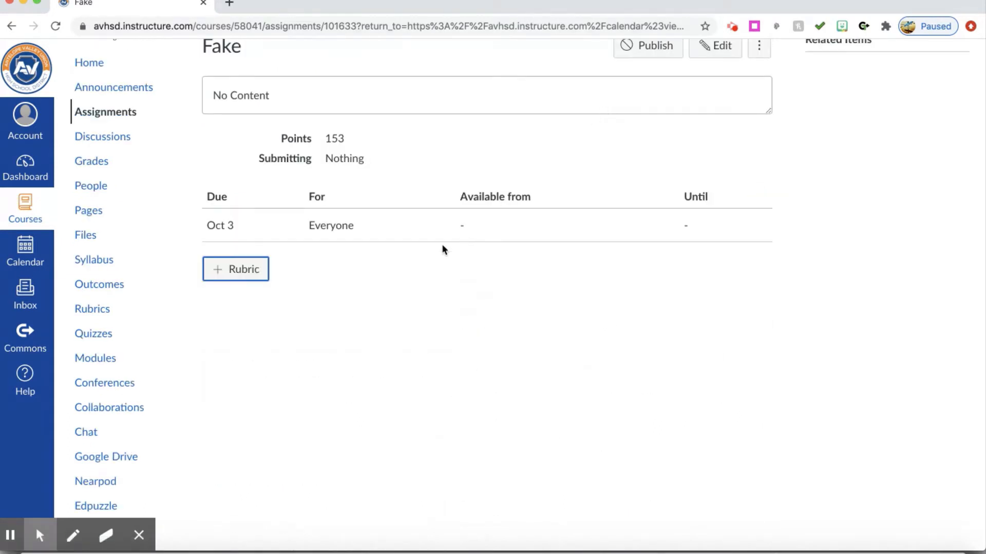
Start a new rubric on the assignment and title it "Fake"
{"action": "left_click", "coordinate": [238, 273]}
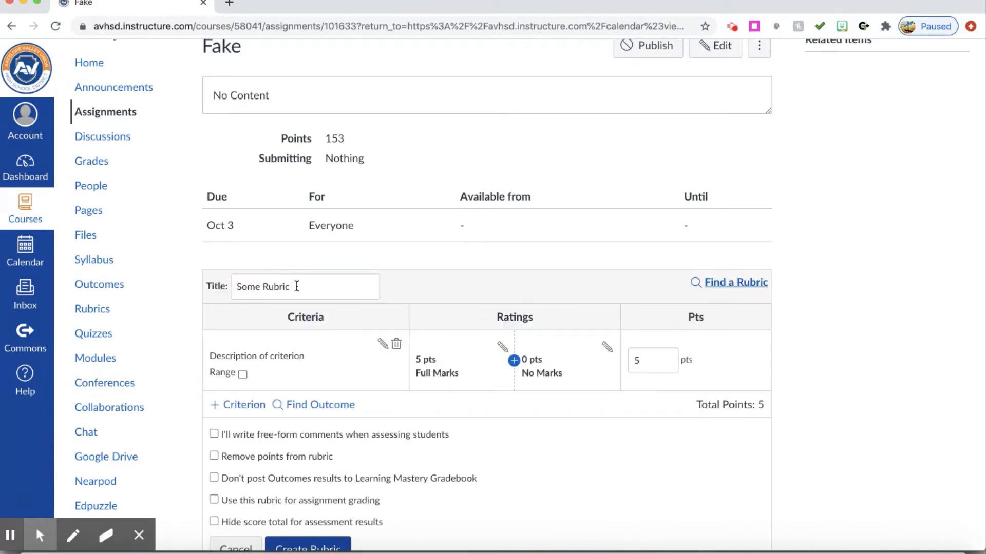
{"action": "left_click_drag", "start_coordinate": [299, 286], "coordinate": [227, 286]}
{"action": "type", "text": "Fake"}
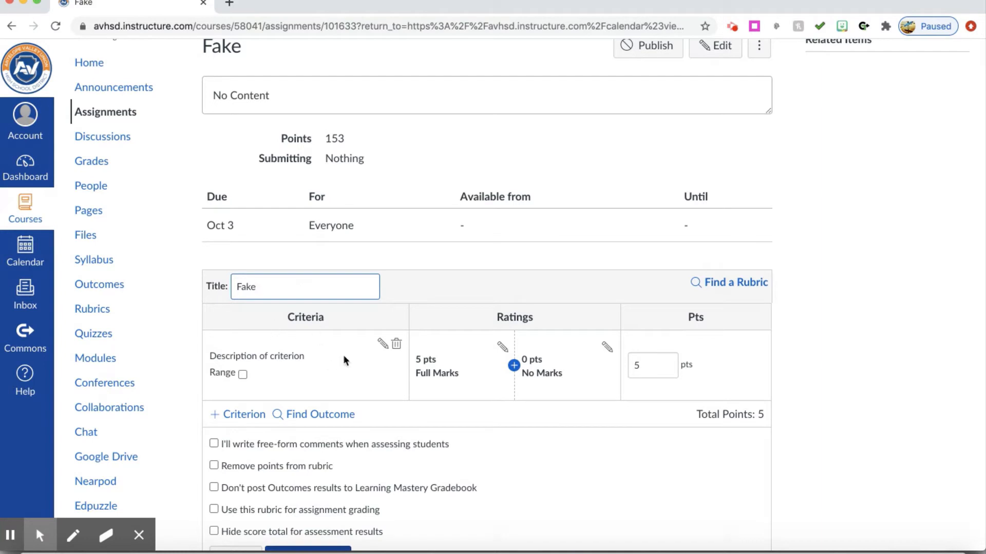
Set the first criterion's description to "Annotation" and its long description to the placeholder text "kbkbdckjbbsjkcbkjscbjkdsbc"
{"action": "left_click", "coordinate": [381, 345]}
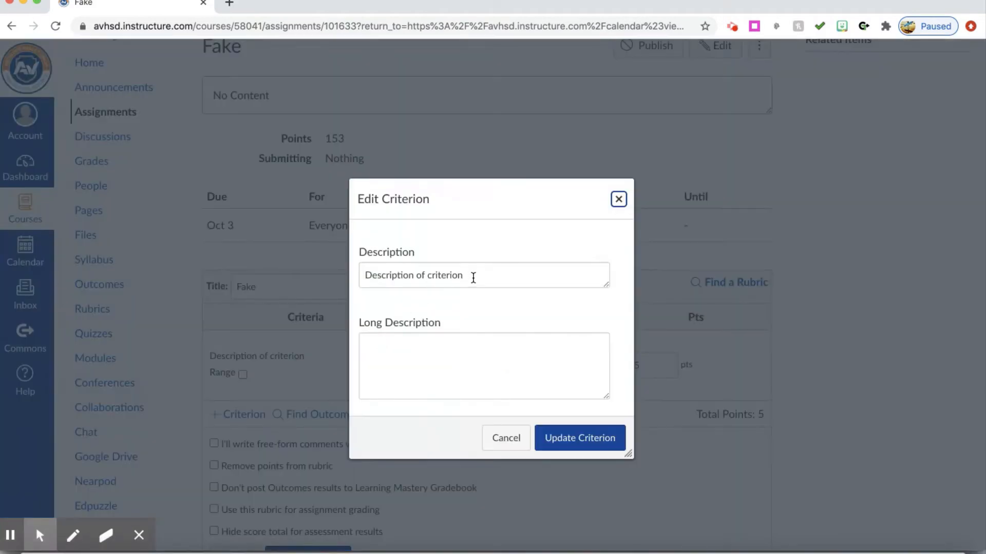
{"action": "left_click_drag", "start_coordinate": [472, 278], "coordinate": [231, 280]}
{"action": "type", "text": "Ann"}
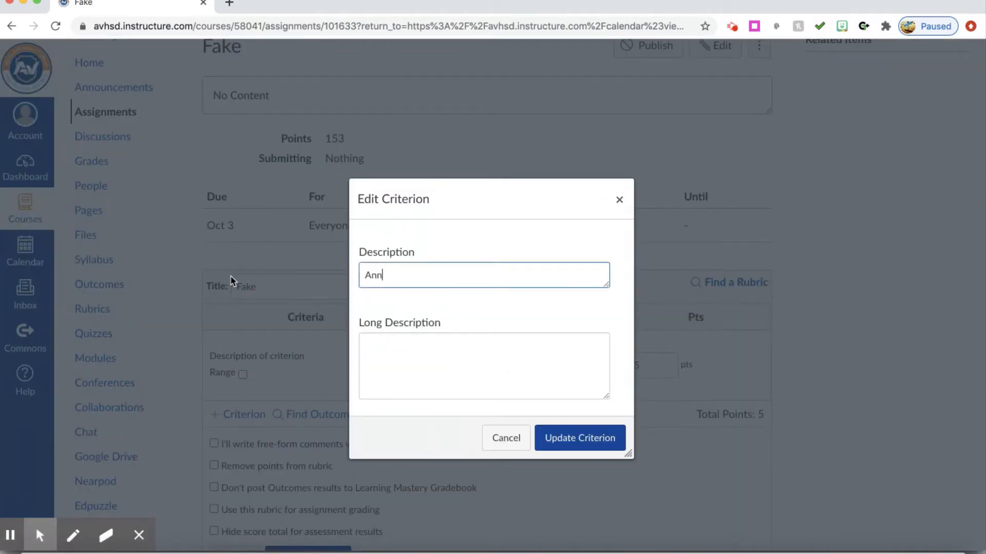
{"action": "type", "text": "otation"}
{"action": "left_click", "coordinate": [420, 361]}
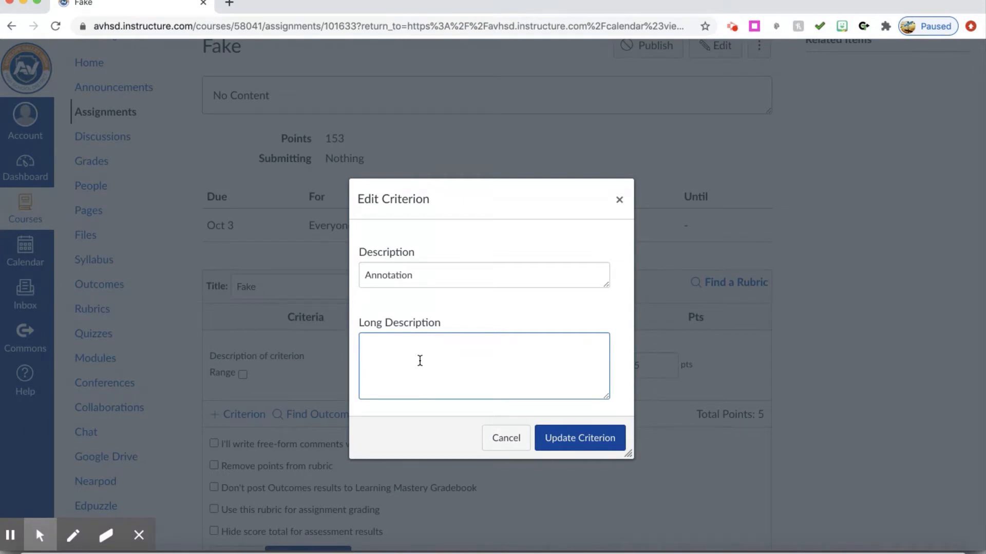
{"action": "type", "text": "kbkbdckjbbsjkcbkjscbjkdsbc"}
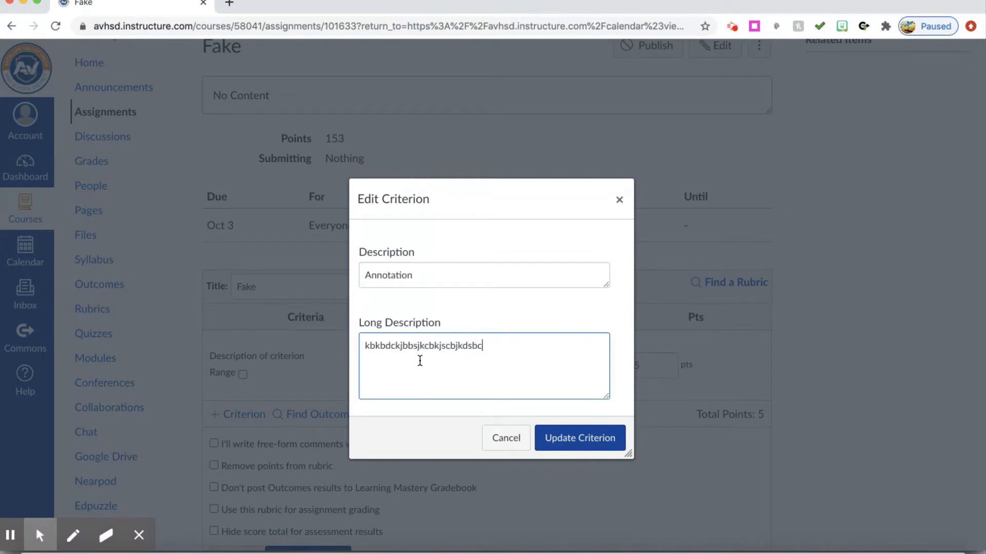
{"action": "left_click", "coordinate": [612, 436]}
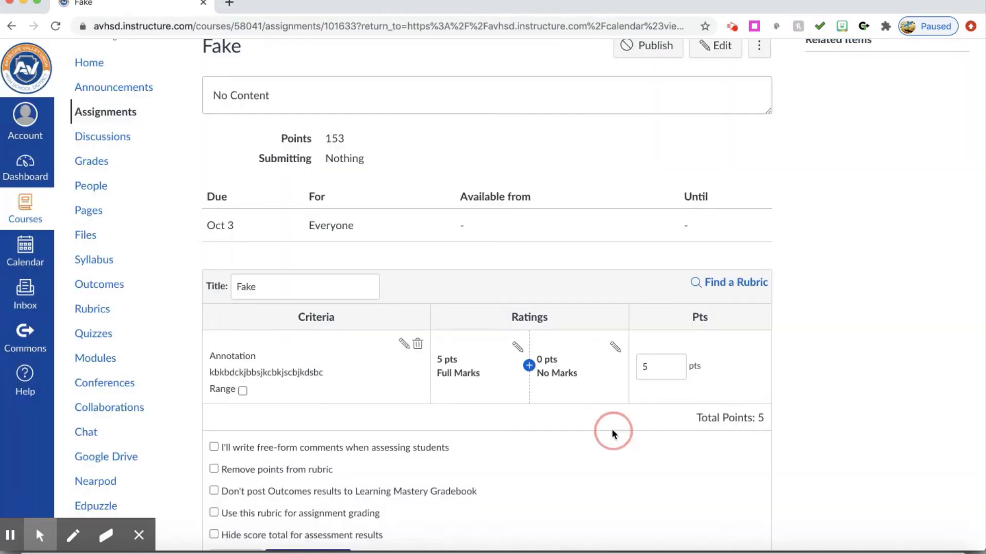
Change the Annotation criterion's Full Marks rating to 20 points with the title "Exceeds Expetations"
{"action": "left_click", "coordinate": [517, 349]}
{"action": "left_click_drag", "start_coordinate": [396, 258], "coordinate": [361, 258]}
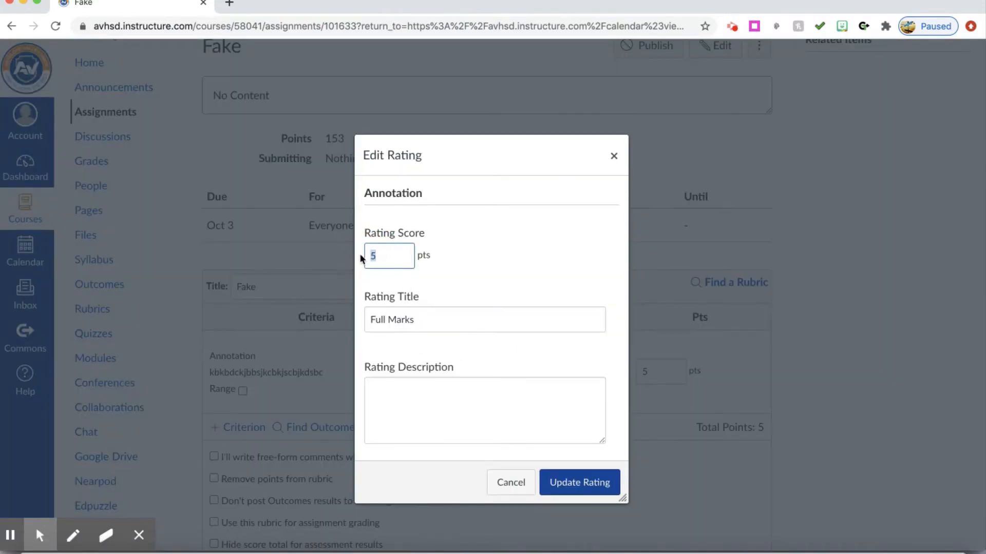
{"action": "left_click_drag", "start_coordinate": [419, 320], "coordinate": [330, 321]}
{"action": "type", "text": "E"}
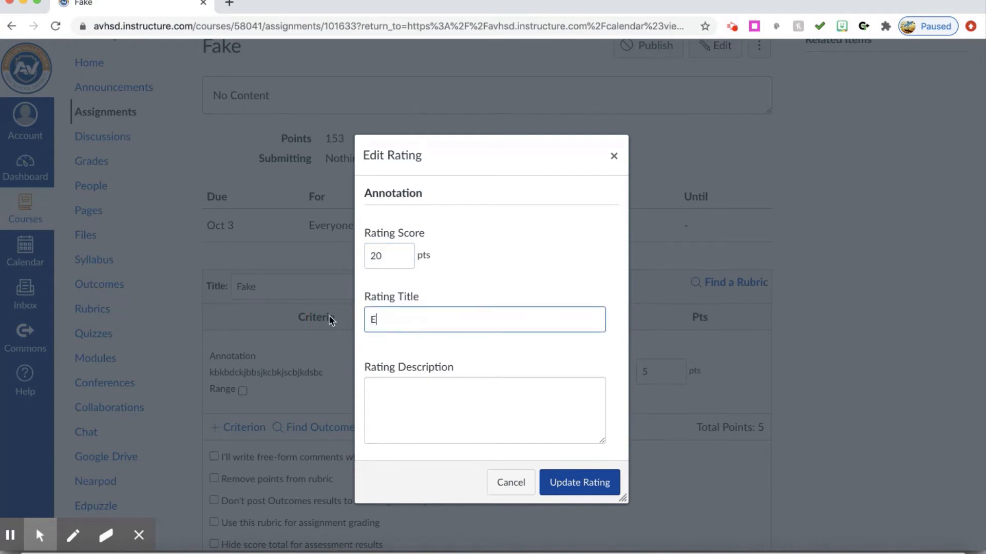
{"action": "type", "text": "xceeds Expetations"}
{"action": "left_click", "coordinate": [415, 428]}
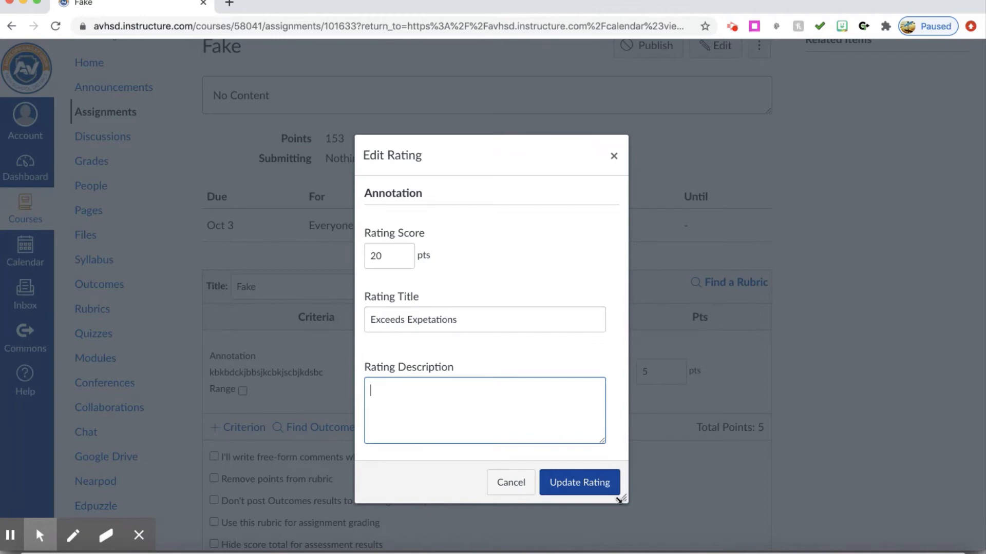
{"action": "left_click", "coordinate": [593, 484]}
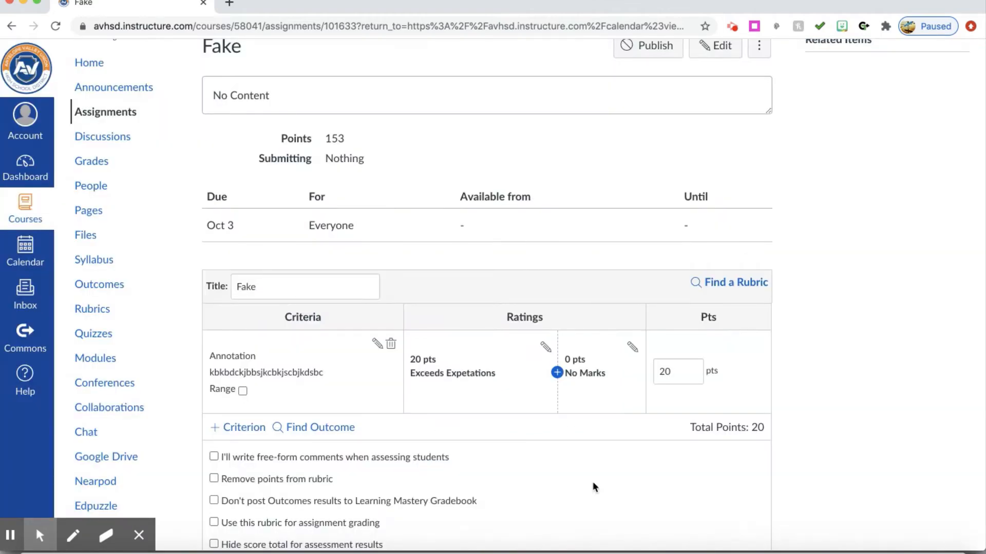
Add a 15-point rating titled "Meets Expectations" with the description "bckjsbckjscb" between the Annotation criterion's two existing ratings
{"action": "left_click", "coordinate": [557, 372]}
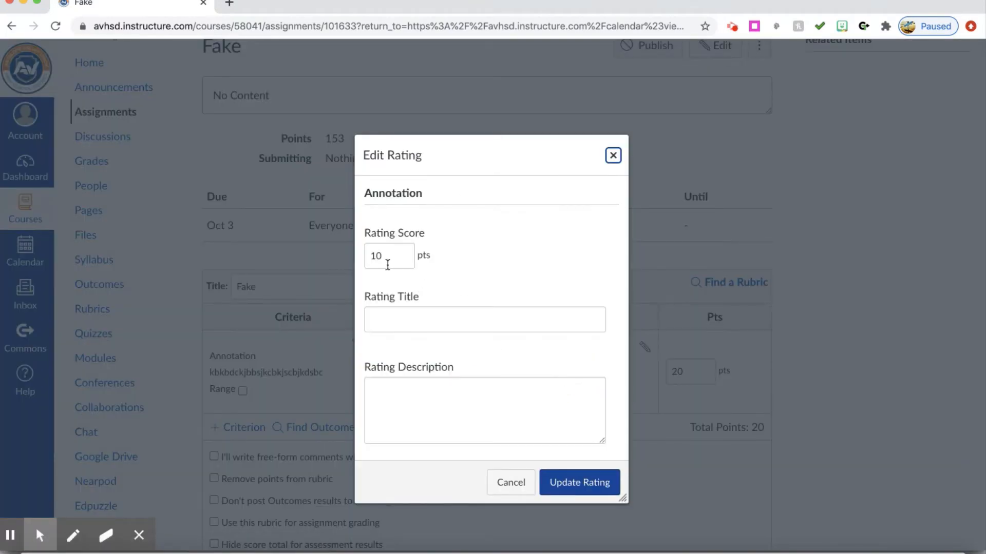
{"action": "left_click_drag", "start_coordinate": [387, 263], "coordinate": [351, 262]}
{"action": "type", "text": "15"}
{"action": "left_click", "coordinate": [381, 324]}
{"action": "type", "text": "Meets E"}
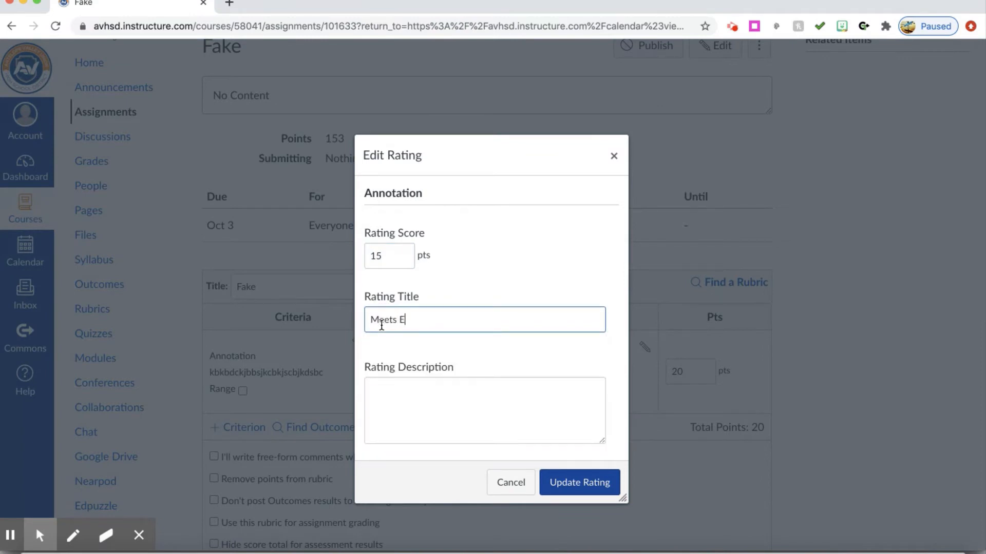
{"action": "type", "text": "xpectations"}
{"action": "left_click", "coordinate": [469, 422]}
{"action": "type", "text": "bckjsbckjscb"}
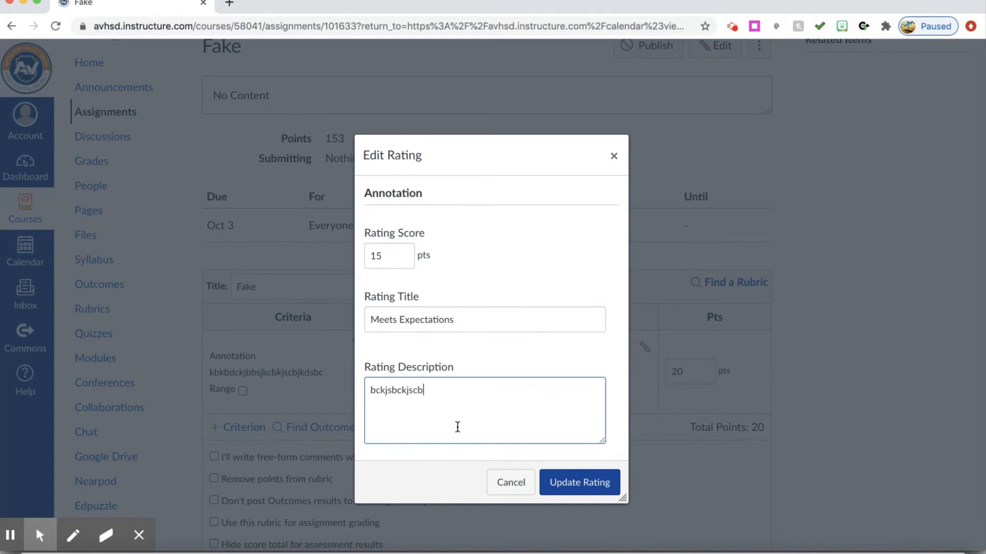
{"action": "left_click", "coordinate": [595, 483]}
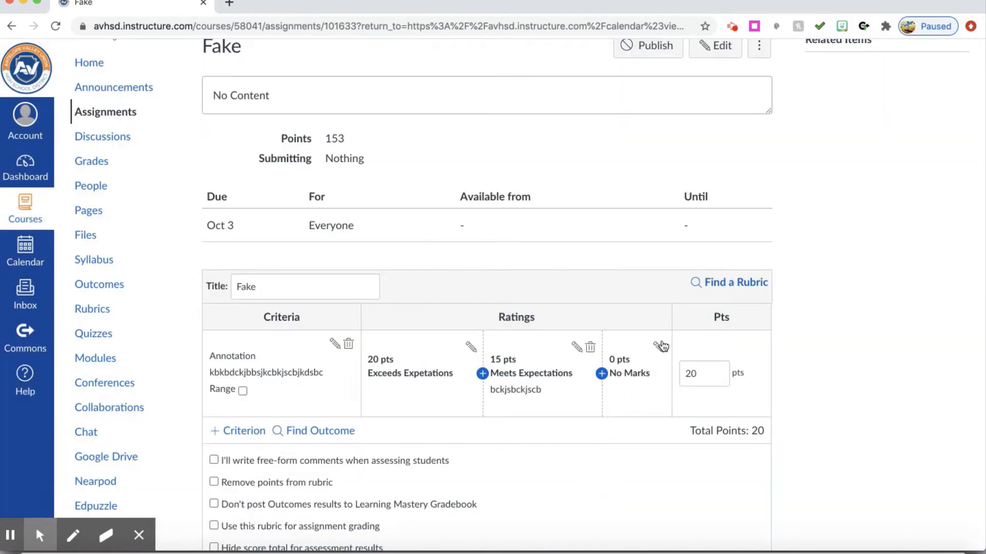
Duplicate the Annotation criterion as a second rubric row, keeping its description and long description
{"action": "left_click", "coordinate": [248, 439]}
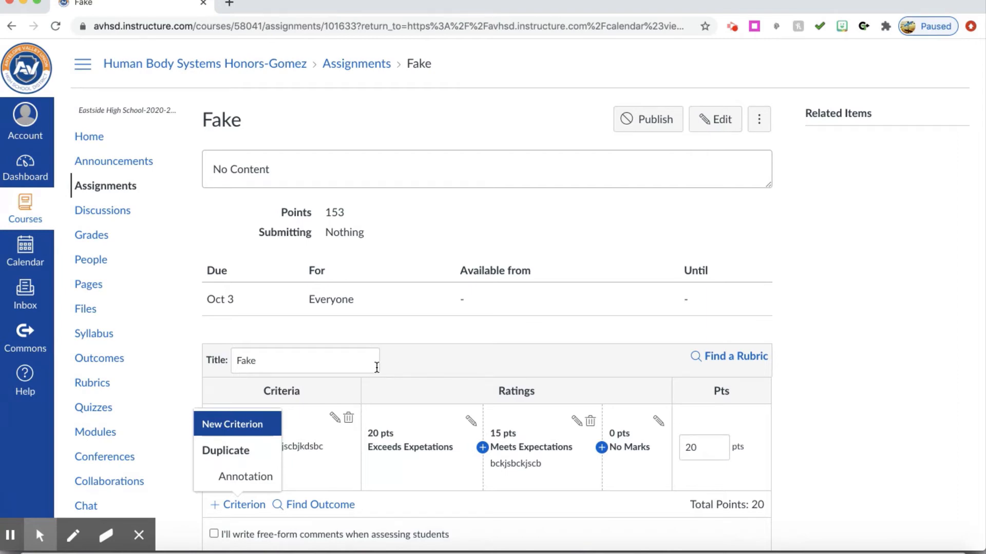
{"action": "left_click", "coordinate": [234, 477]}
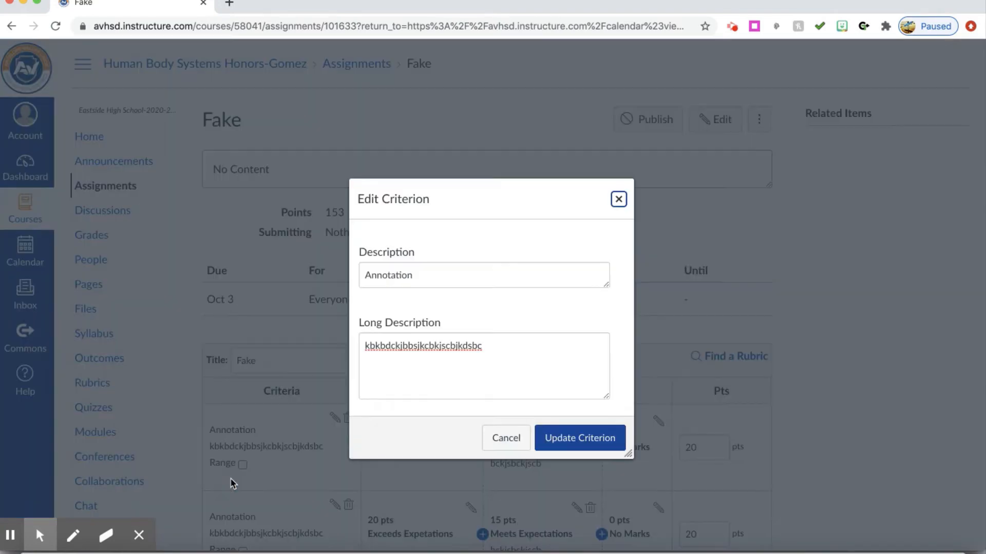
{"action": "left_click", "coordinate": [537, 449]}
{"action": "scroll", "coordinate": [575, 448], "scroll_direction": "down", "scroll_amount": 1}
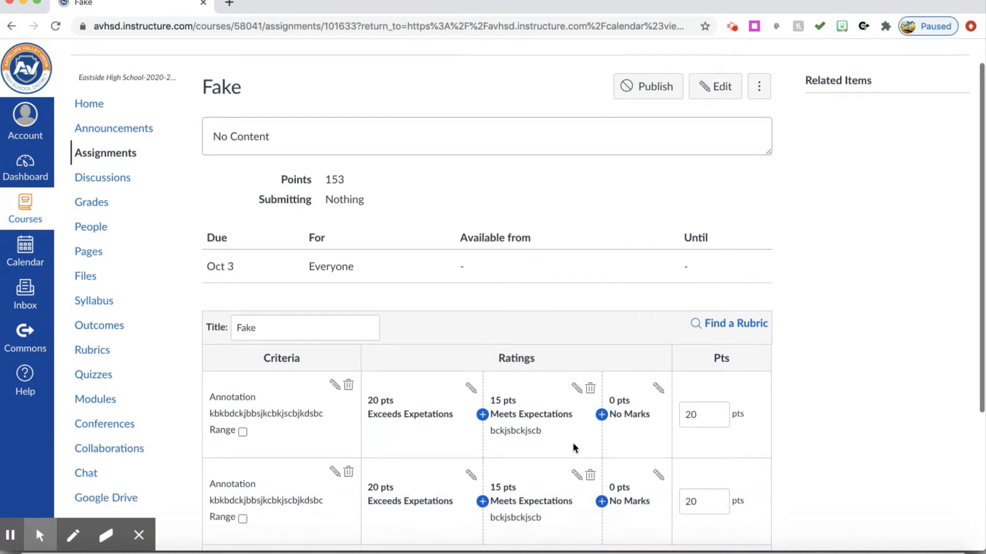
{"action": "scroll", "coordinate": [573, 446], "scroll_direction": "down", "scroll_amount": 2}
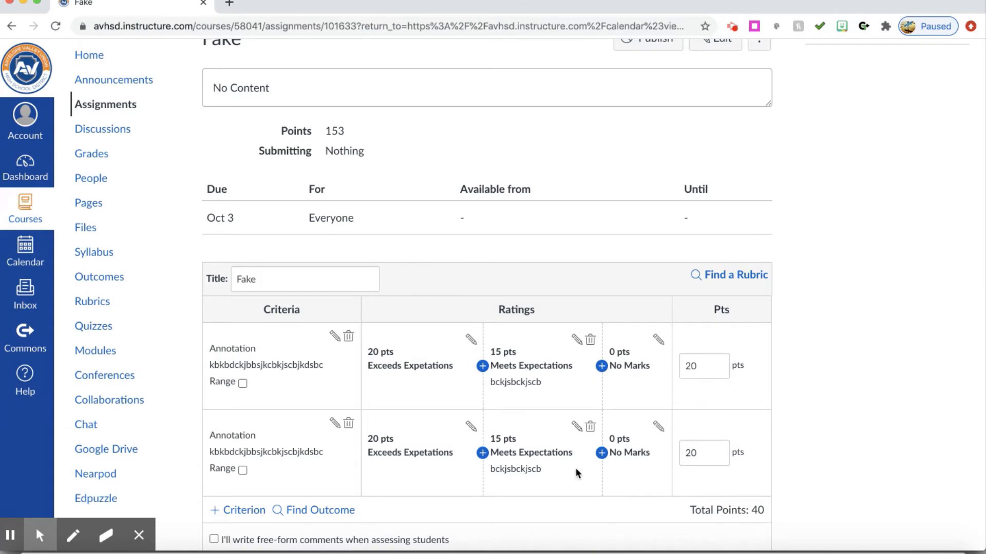
Inspect the editable description fields of the duplicated Annotation criterion, leaving its text as it is
{"action": "left_click", "coordinate": [335, 421]}
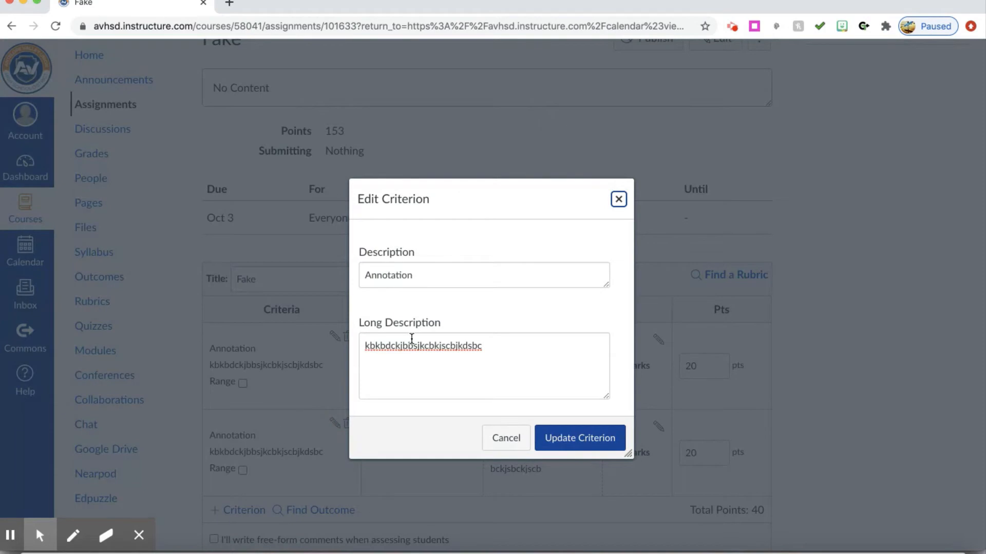
{"action": "left_click", "coordinate": [441, 274]}
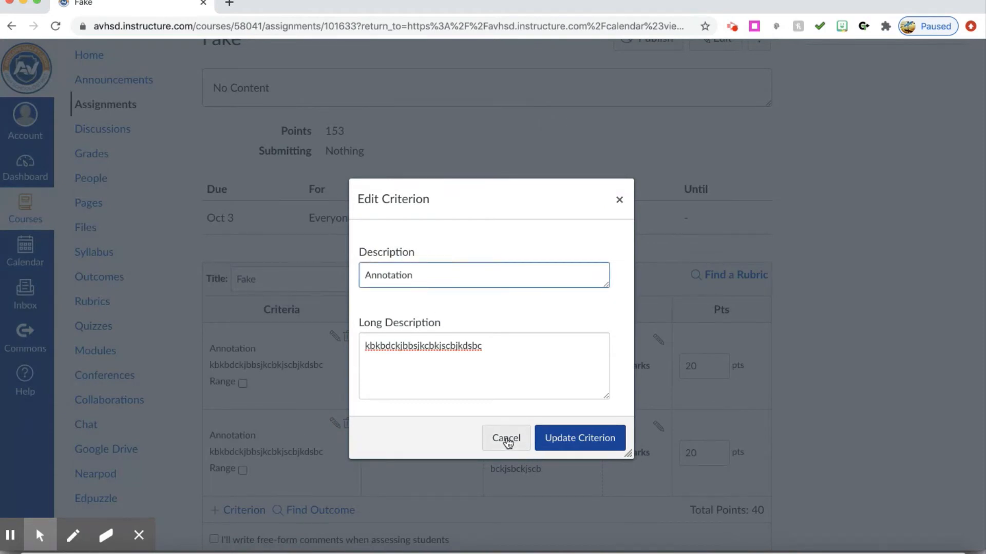
{"action": "left_click", "coordinate": [562, 436]}
Enable the rubric for assignment grading and create it, changing the assignment's points to match the rubric
{"action": "scroll", "coordinate": [482, 443], "scroll_direction": "down", "scroll_amount": 5}
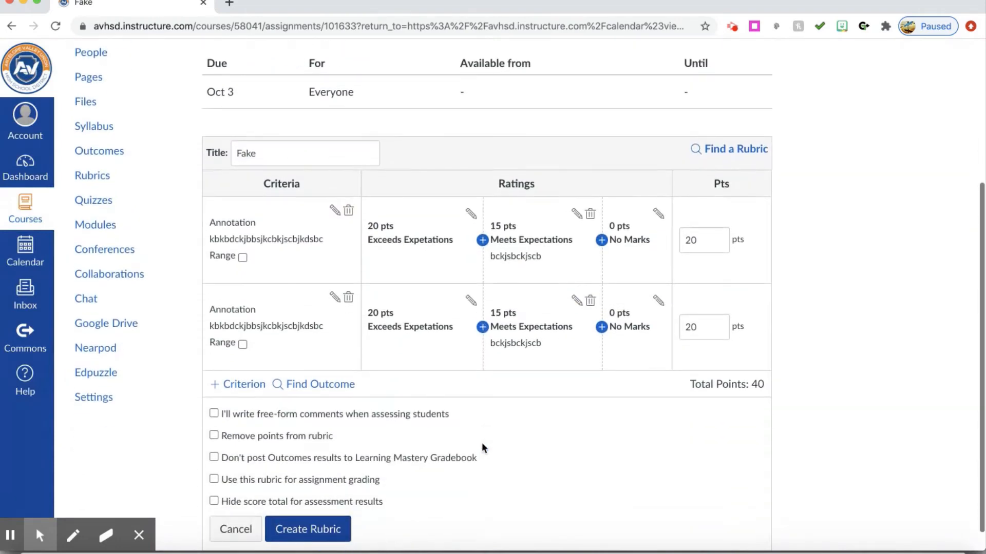
{"action": "scroll", "coordinate": [482, 448], "scroll_direction": "down", "scroll_amount": 1}
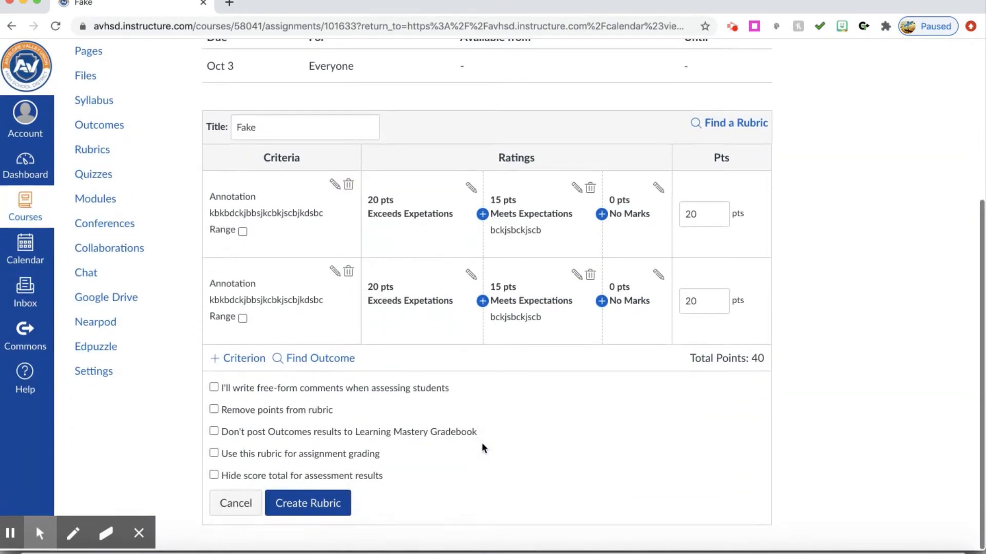
{"action": "left_click", "coordinate": [213, 456]}
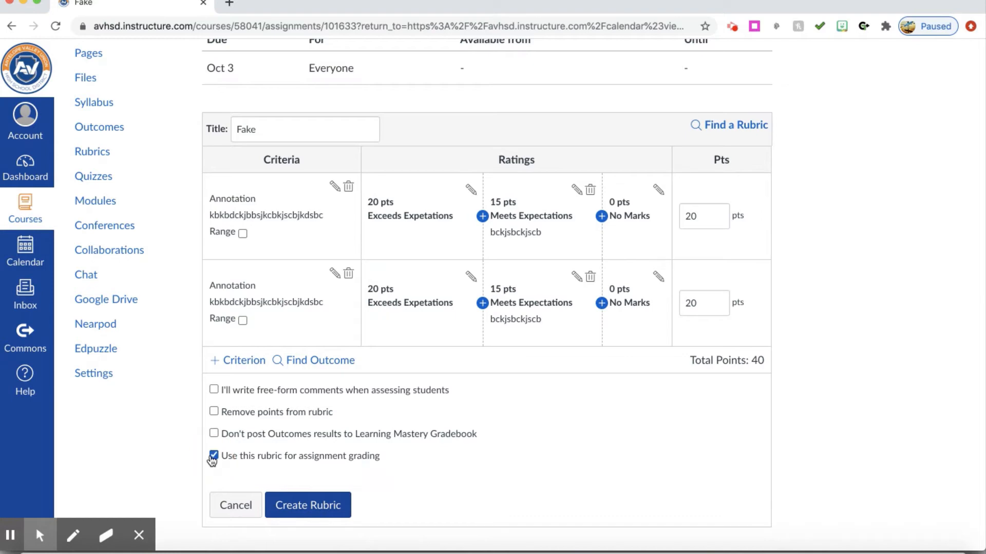
{"action": "left_click", "coordinate": [310, 510]}
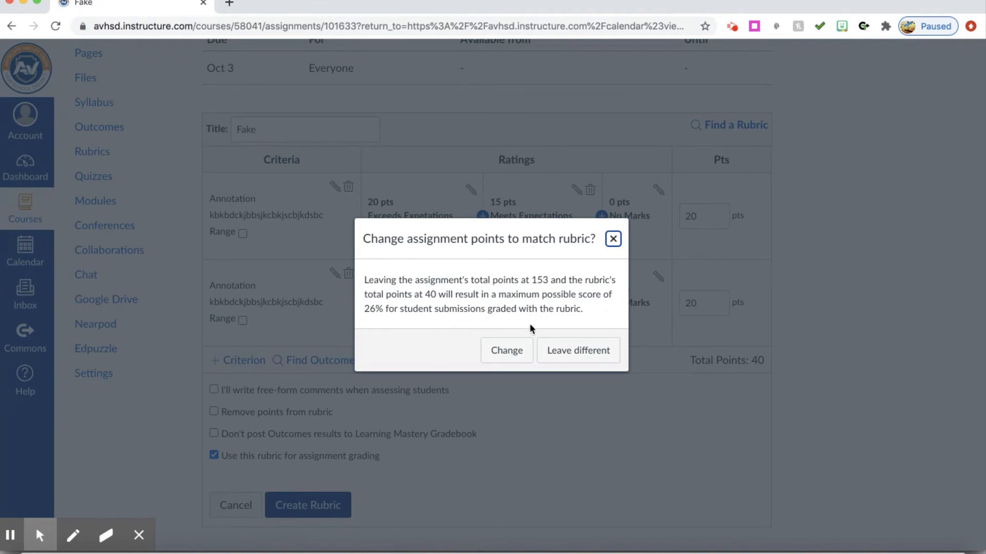
{"action": "scroll", "coordinate": [651, 242], "scroll_direction": "up", "scroll_amount": 2}
{"action": "scroll", "coordinate": [651, 242], "scroll_direction": "up", "scroll_amount": 2}
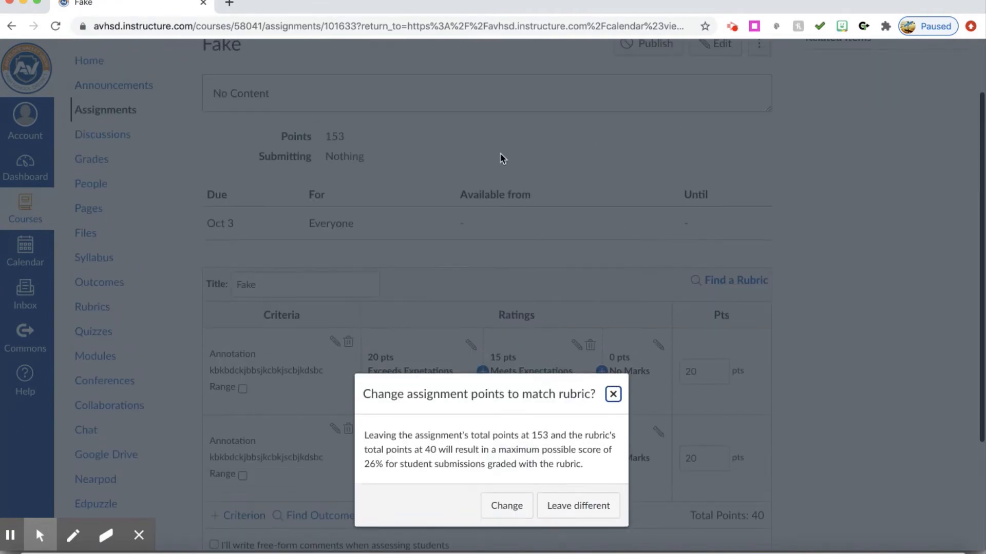
{"action": "scroll", "coordinate": [611, 209], "scroll_direction": "down", "scroll_amount": 2}
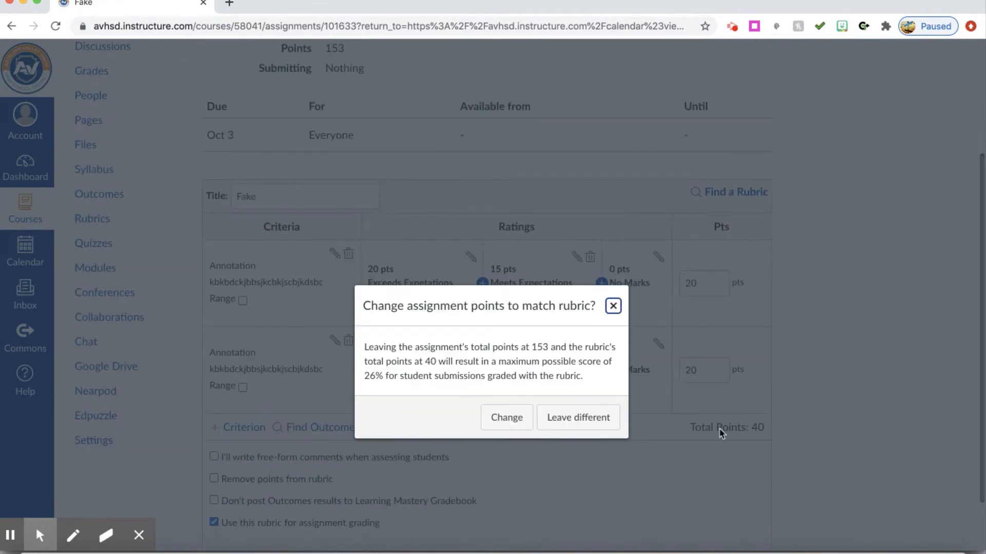
{"action": "left_click", "coordinate": [502, 418]}
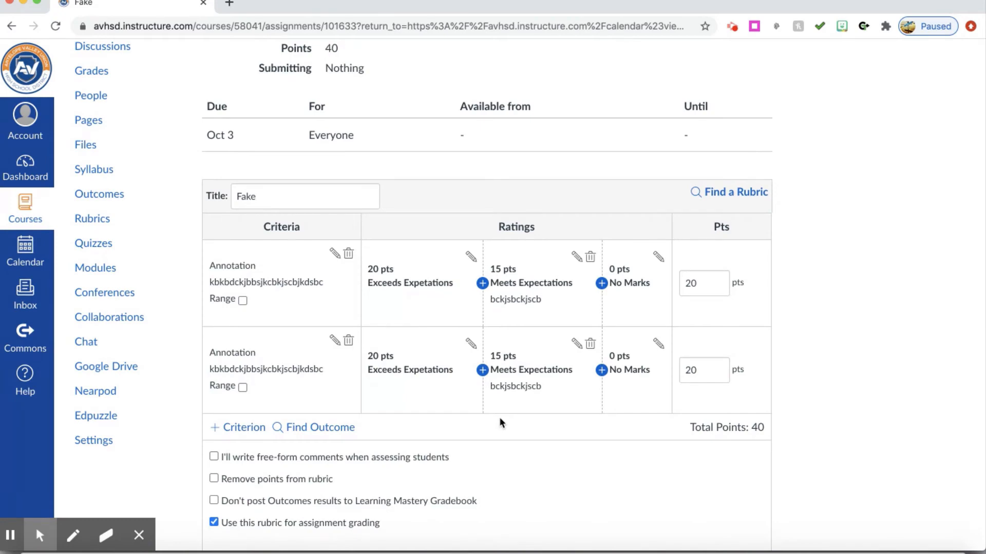
{"action": "scroll", "coordinate": [499, 417], "scroll_direction": "down", "scroll_amount": 3}
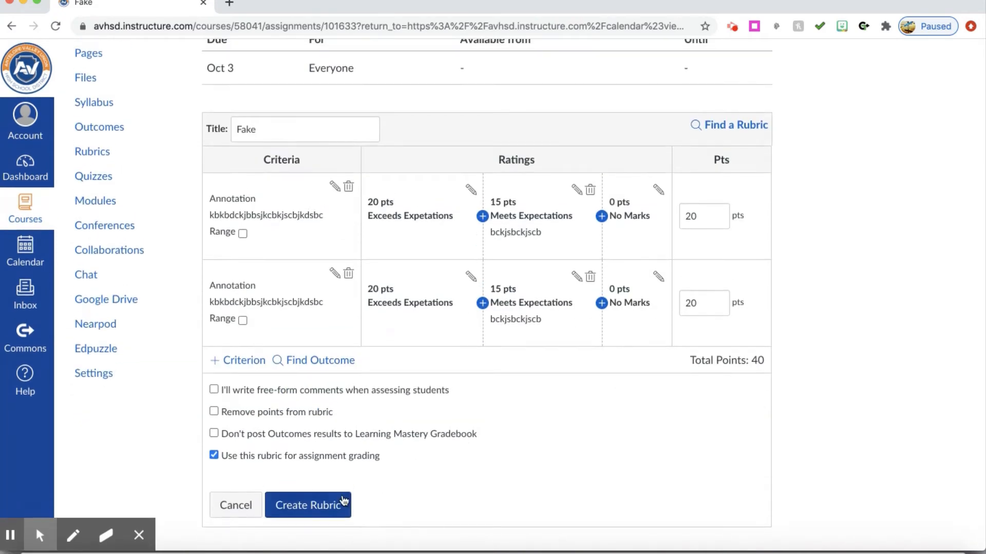
{"action": "left_click", "coordinate": [308, 506]}
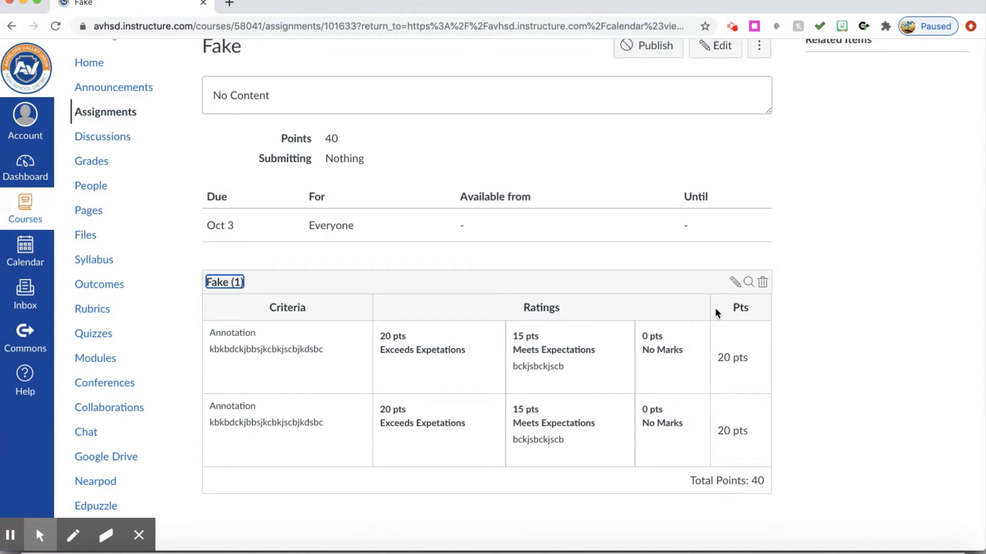
Return to the course calendar from the Fake assignment page
{"action": "scroll", "coordinate": [714, 307], "scroll_direction": "up", "scroll_amount": 3}
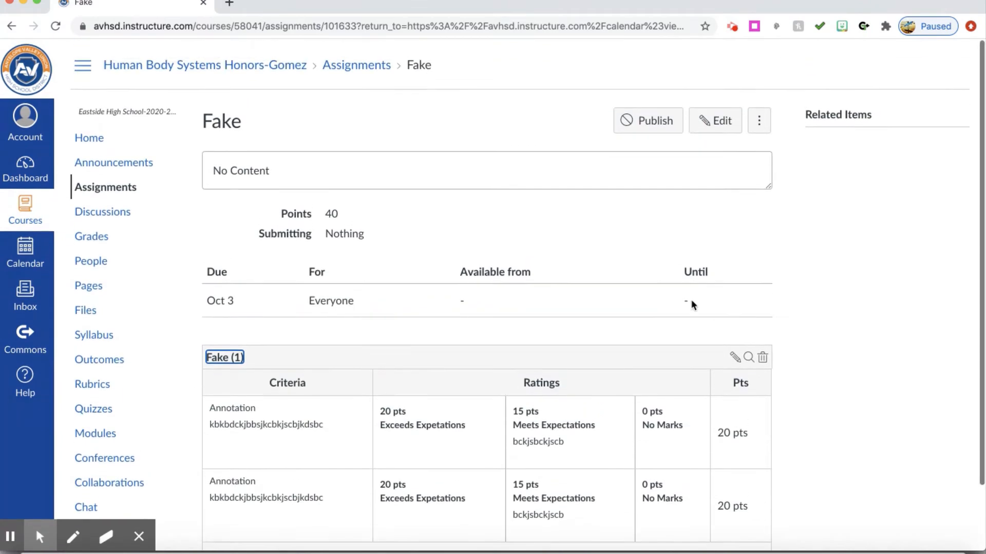
{"action": "left_click", "coordinate": [21, 251]}
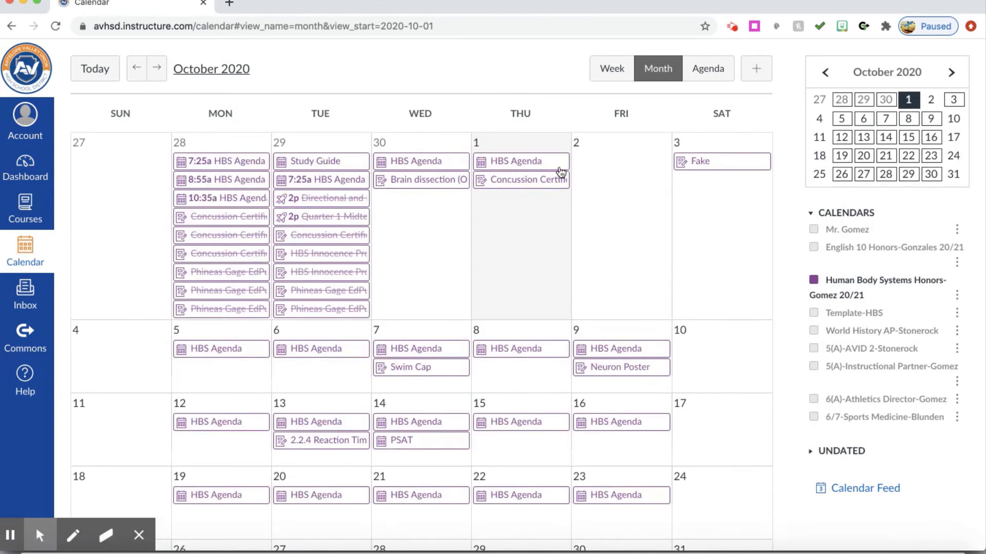
Open the Fake assignment from October 3 on the calendar, publish it and reload its page
{"action": "left_click", "coordinate": [712, 163]}
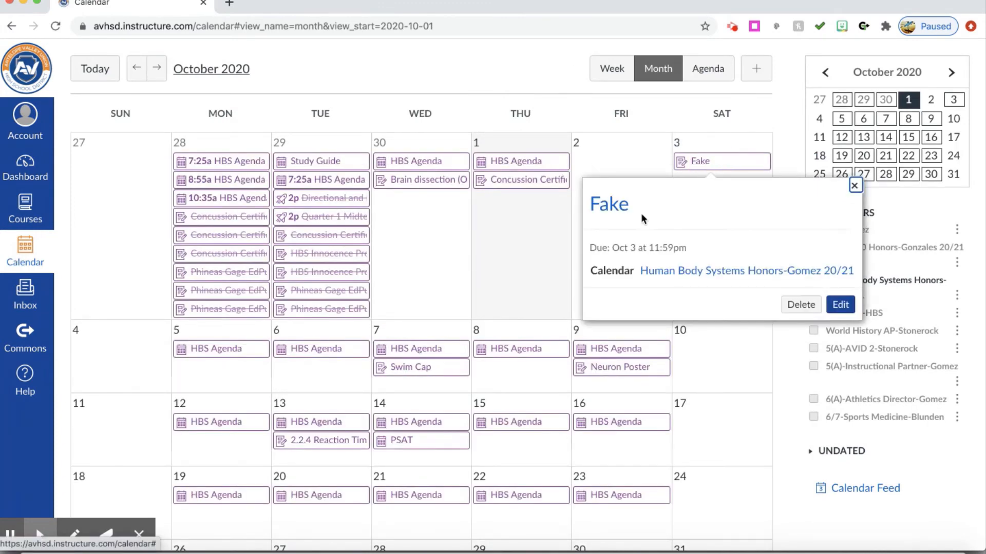
{"action": "left_click", "coordinate": [621, 215]}
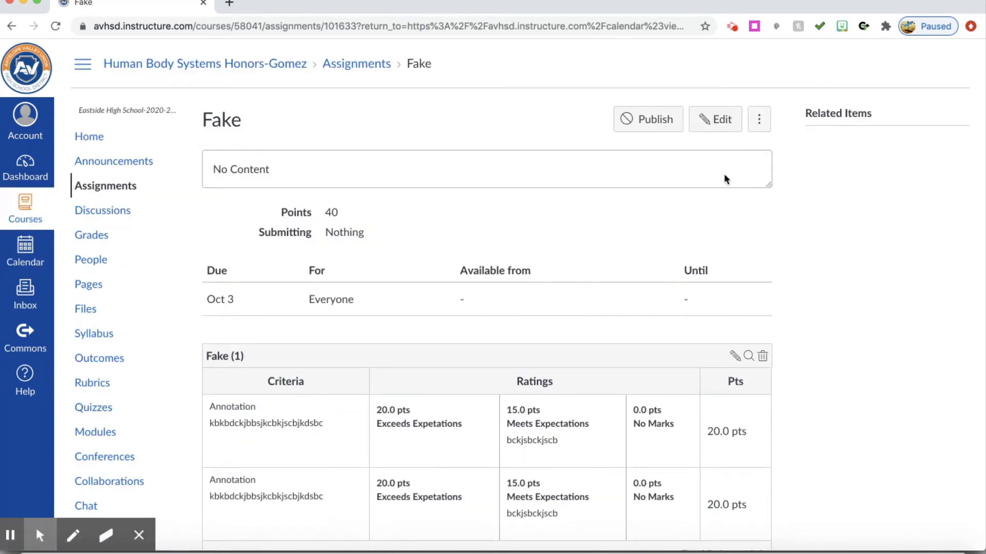
{"action": "left_click", "coordinate": [652, 121]}
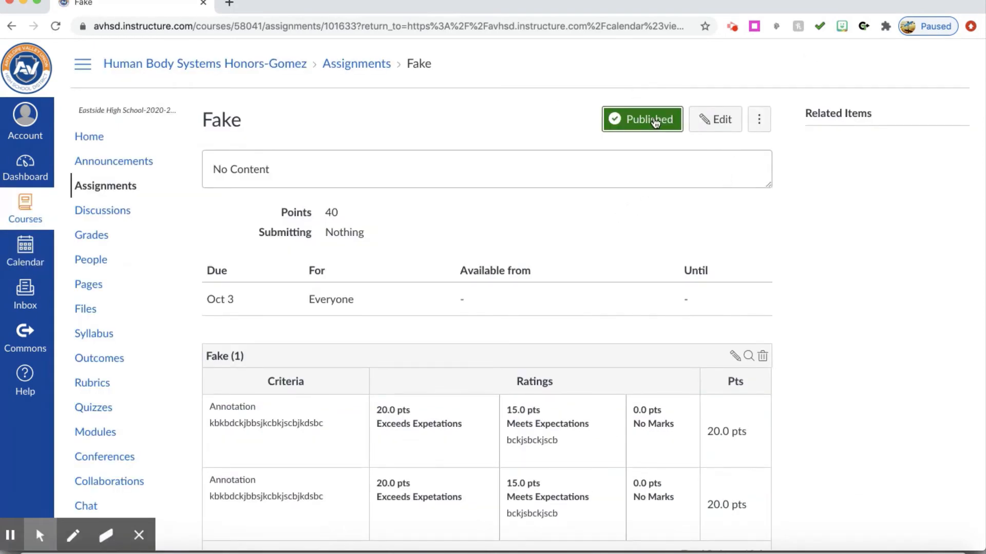
{"action": "left_click", "coordinate": [59, 25]}
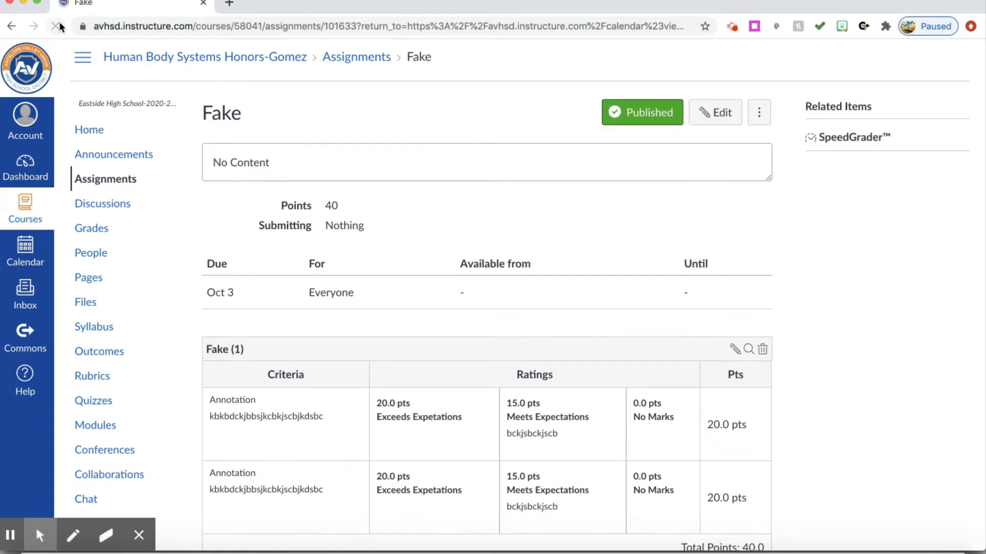
Open the Fake assignment in SpeedGrader and switch to Test Student
{"action": "left_click", "coordinate": [824, 137]}
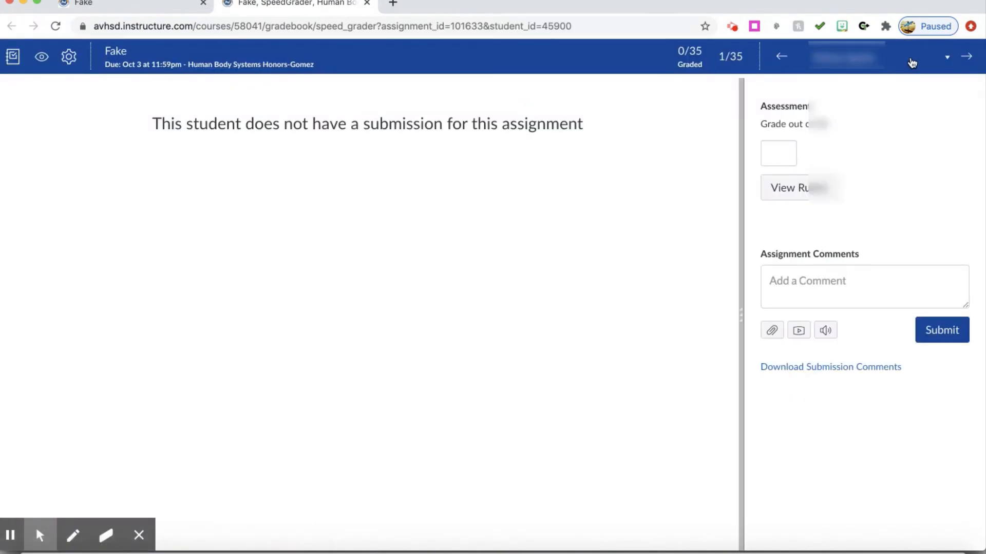
{"action": "left_click", "coordinate": [912, 63]}
{"action": "scroll", "coordinate": [872, 233], "scroll_direction": "down", "scroll_amount": 3}
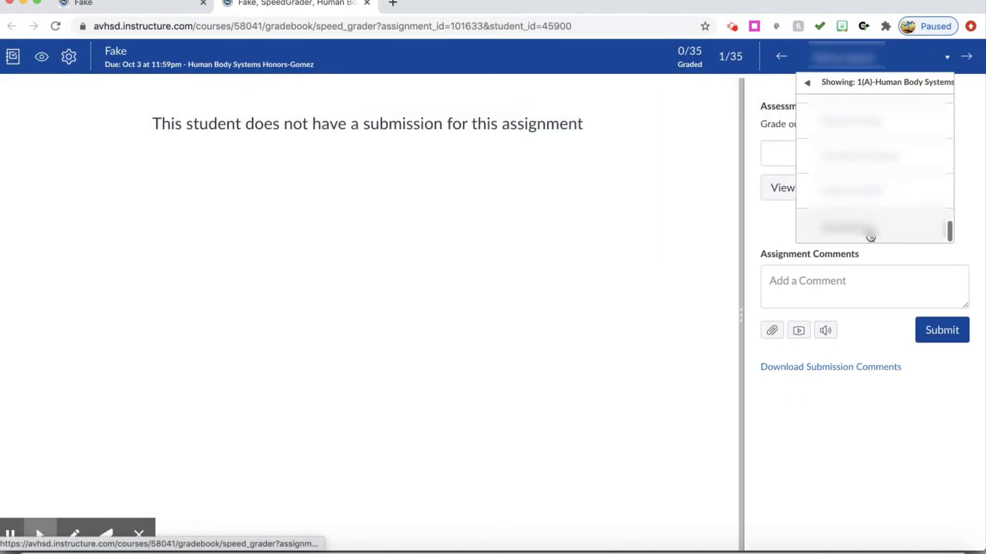
{"action": "left_click", "coordinate": [857, 227]}
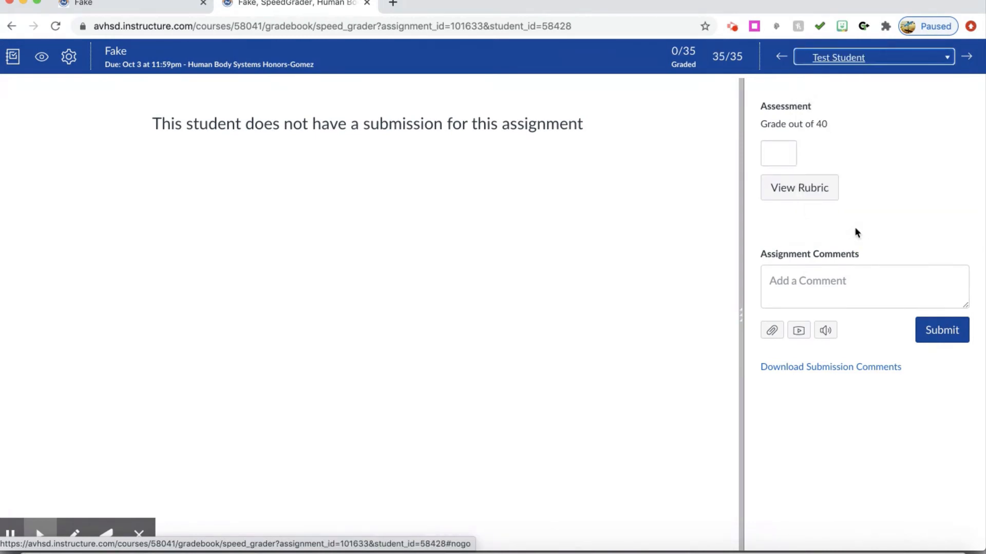
Show the rubric in a widened grading pane and rate both Annotation criteria 20 pts, Exceeds Expetations
{"action": "left_click", "coordinate": [798, 189]}
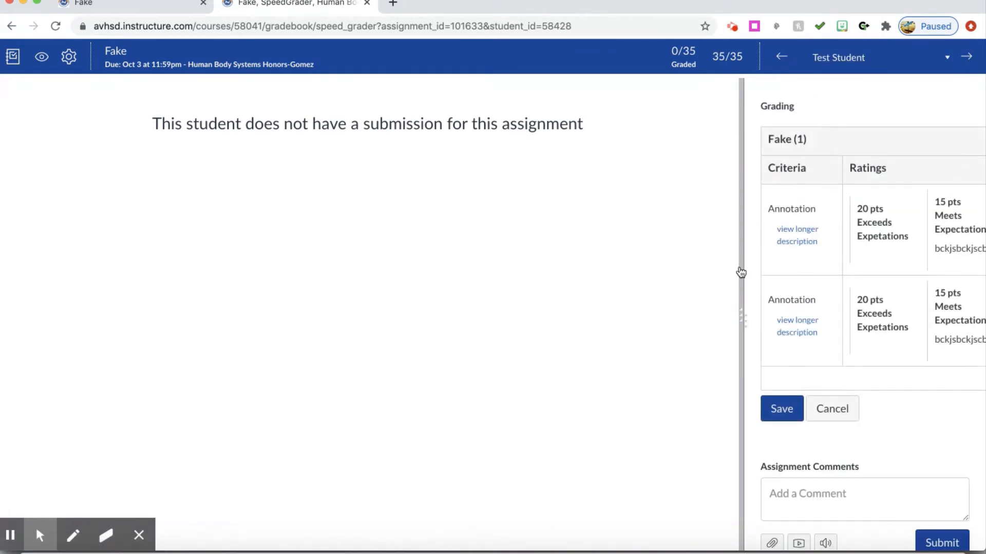
{"action": "left_click_drag", "start_coordinate": [740, 294], "coordinate": [524, 291]}
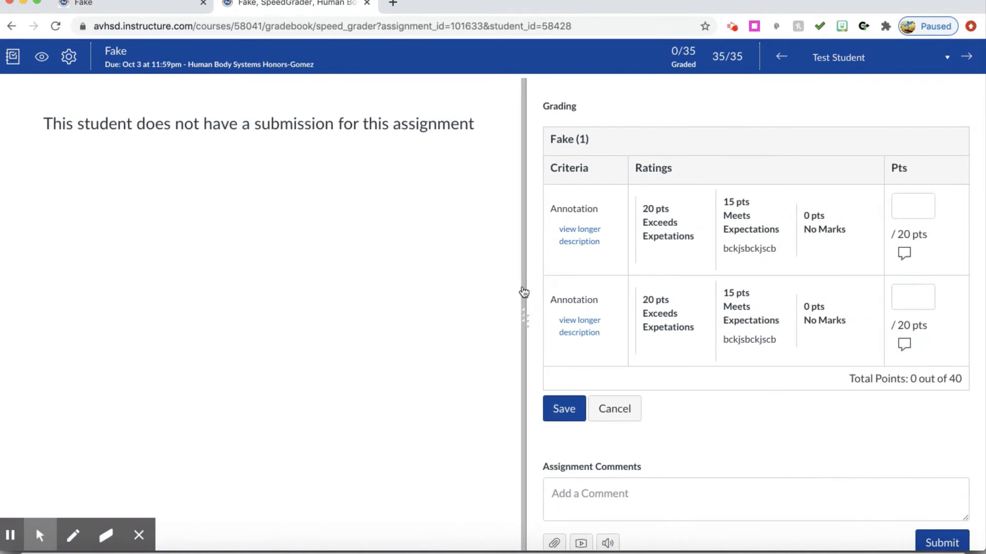
{"action": "left_click", "coordinate": [695, 228]}
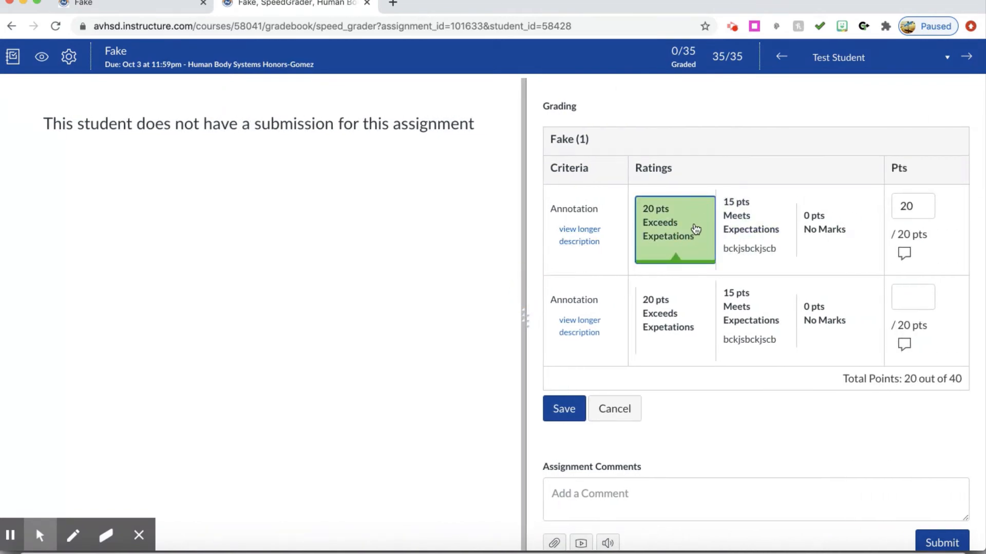
{"action": "left_click", "coordinate": [672, 307]}
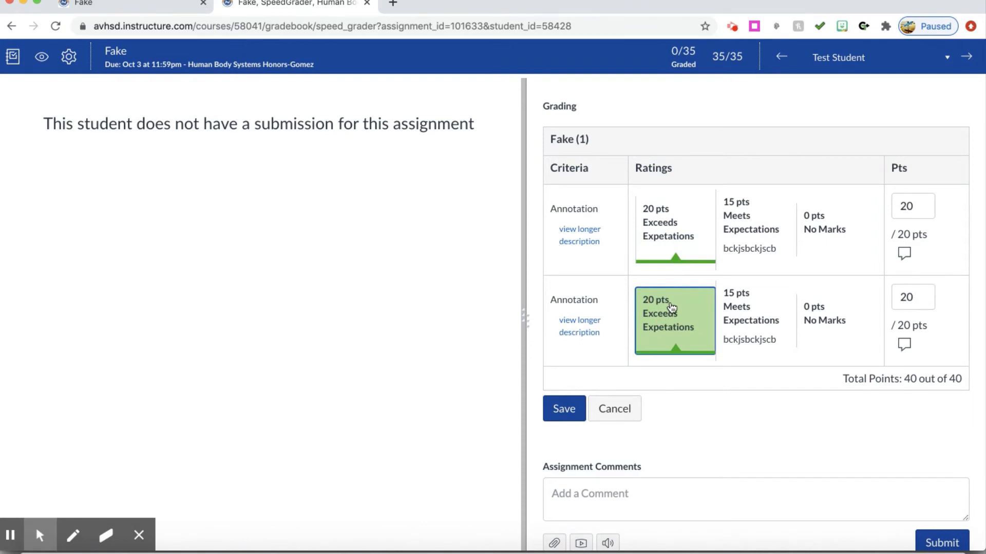
Rate the first Annotation criterion 15 pts, Meets Expectations, and override its score with 10 points
{"action": "left_click", "coordinate": [743, 245]}
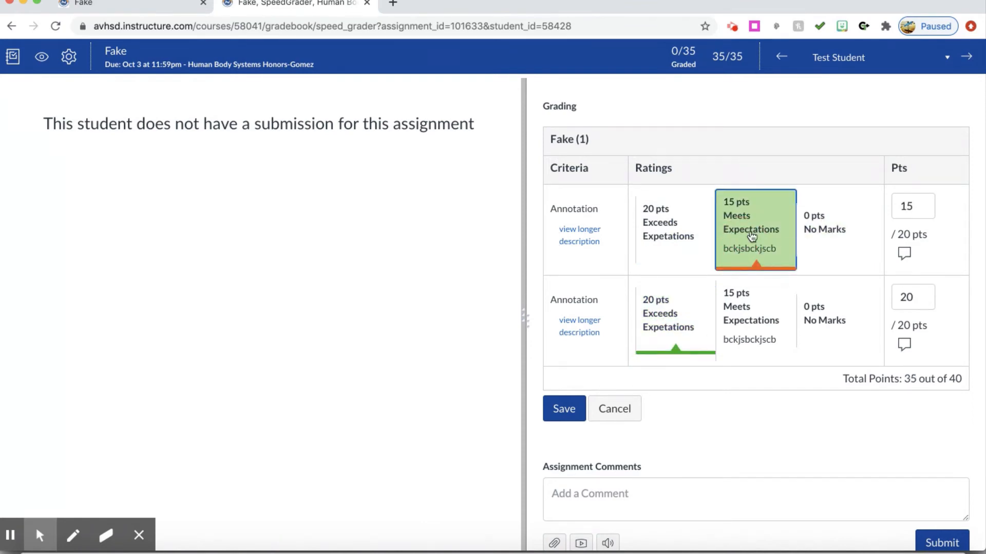
{"action": "left_click_drag", "start_coordinate": [913, 206], "coordinate": [869, 209]}
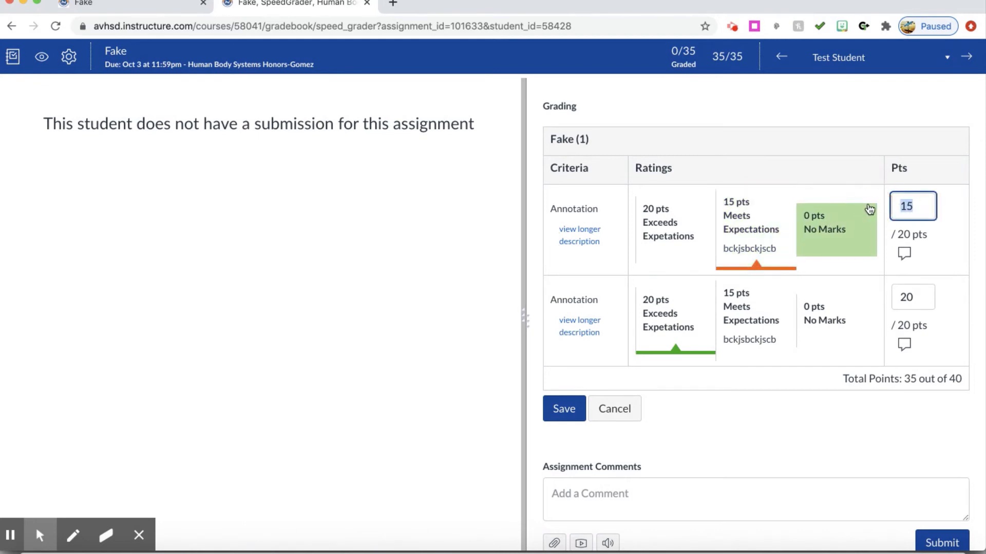
{"action": "type", "text": "10"}
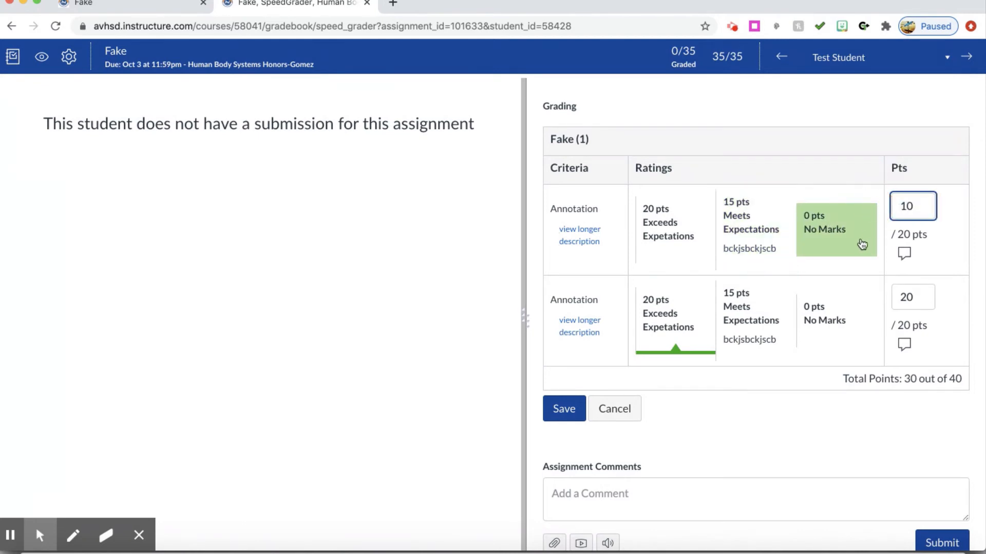
Add the comment "kjfhsdlkdsnclkd" to the first Annotation criterion and re-enter its score as 10
{"action": "left_click", "coordinate": [905, 255]}
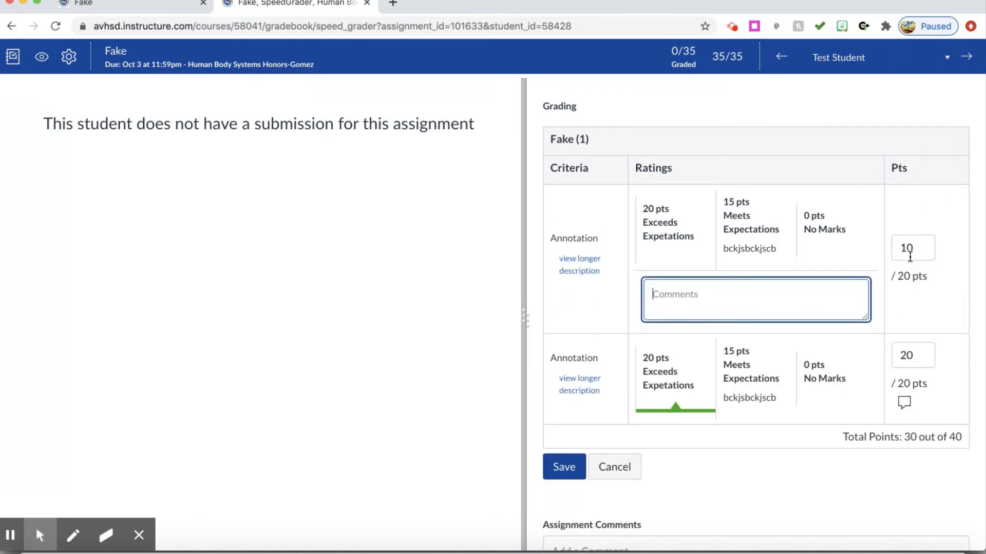
{"action": "type", "text": "kjfhkjasfhkdsfhkd"}
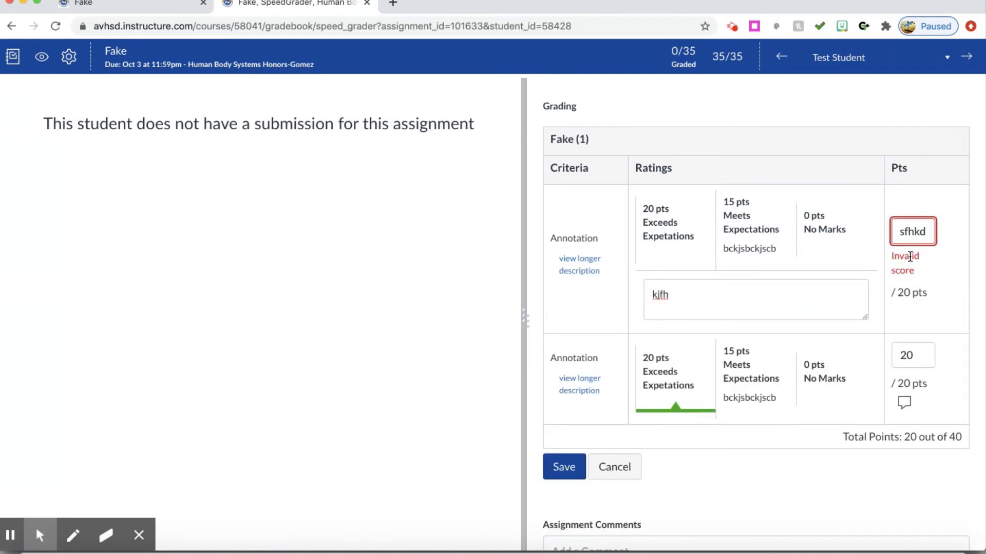
{"action": "key", "text": "BackSpace"}
{"action": "key", "text": "BackSpace"}
{"action": "key", "text": "BackSpace"}
{"action": "key", "text": "BackSpace"}
{"action": "key", "text": "BackSpace"}
{"action": "key", "text": "BackSpace"}
{"action": "key", "text": "BackSpace"}
{"action": "key", "text": "BackSpace"}
{"action": "key", "text": "BackSpace"}
{"action": "key", "text": "BackSpace"}
{"action": "key", "text": "BackSpace"}
{"action": "key", "text": "BackSpace"}
{"action": "key", "text": "BackSpace"}
{"action": "type", "text": "1"}
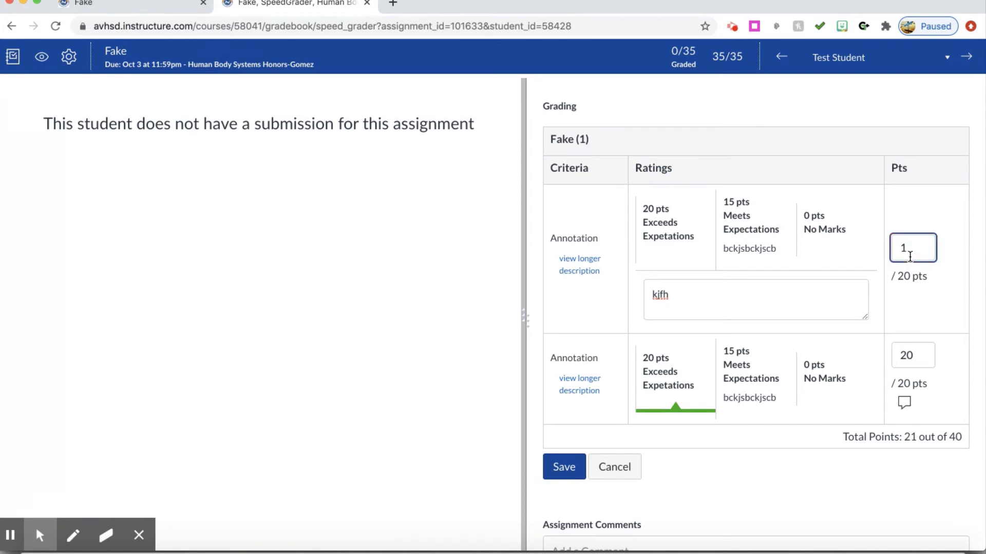
{"action": "key", "text": "BackSpace"}
{"action": "type", "text": "10"}
{"action": "left_click", "coordinate": [803, 303]}
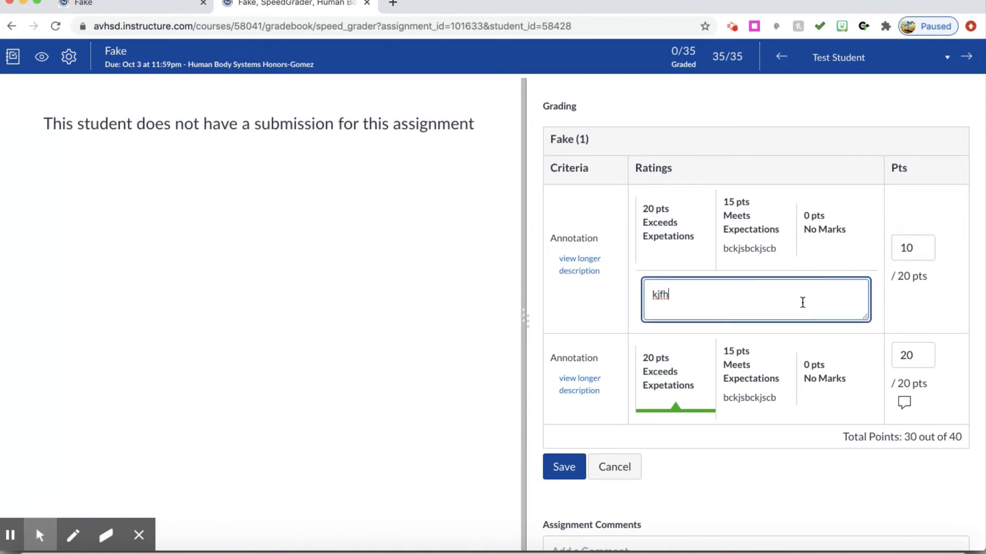
{"action": "type", "text": "sdlkdsnclkd"}
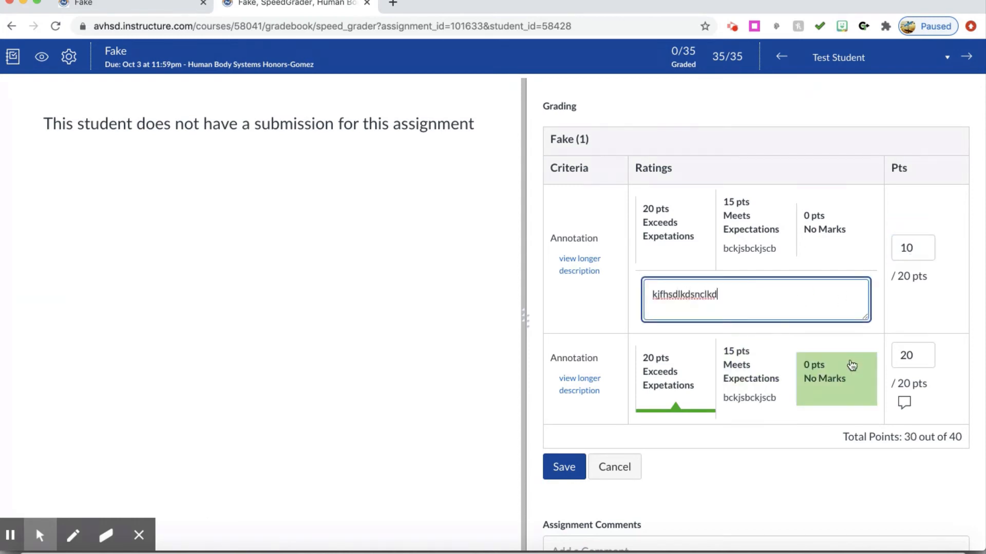
Submit the assignment comment "Great Job" for Test Student
{"action": "scroll", "coordinate": [770, 421], "scroll_direction": "down", "scroll_amount": 2}
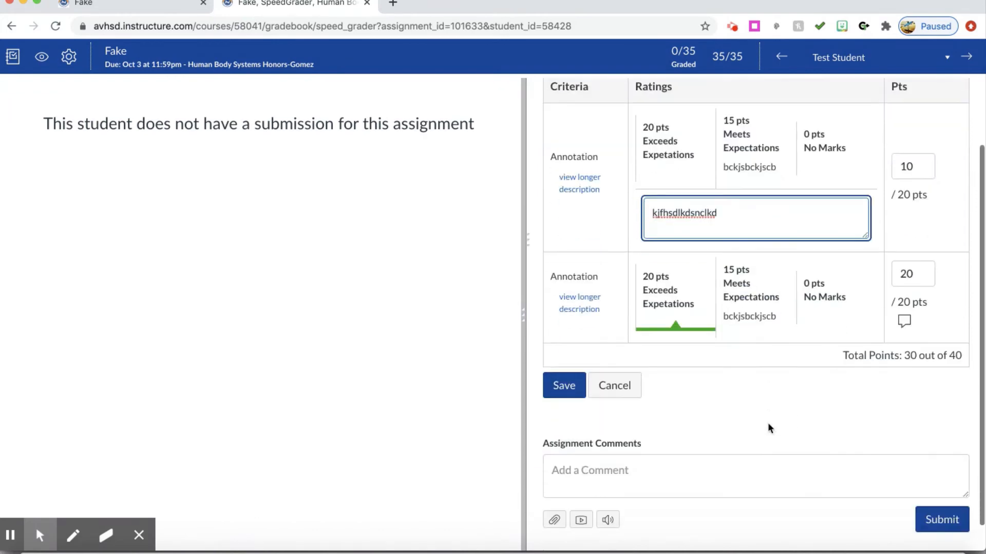
{"action": "left_click", "coordinate": [694, 458]}
{"action": "type", "text": "G"}
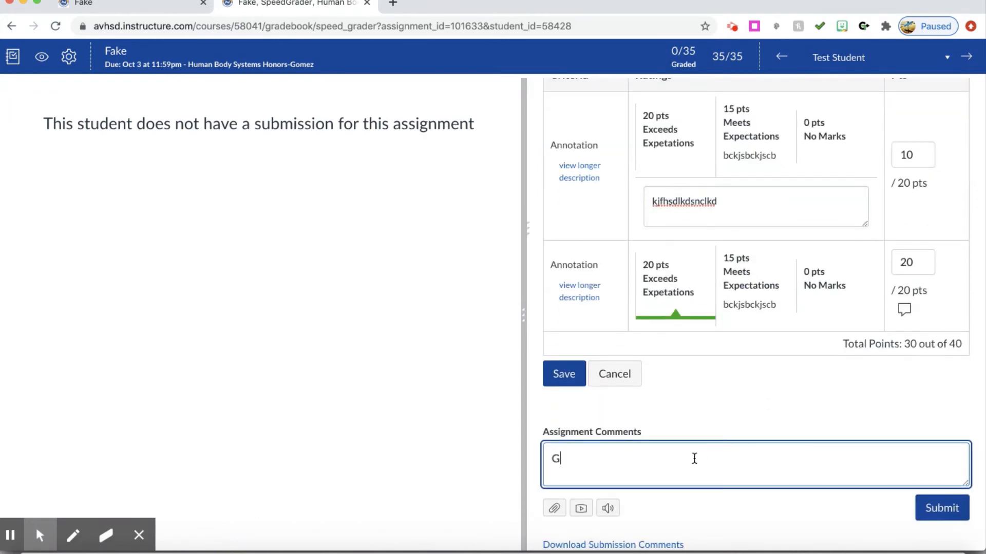
{"action": "type", "text": "reat Job"}
{"action": "scroll", "coordinate": [726, 434], "scroll_direction": "down", "scroll_amount": 1}
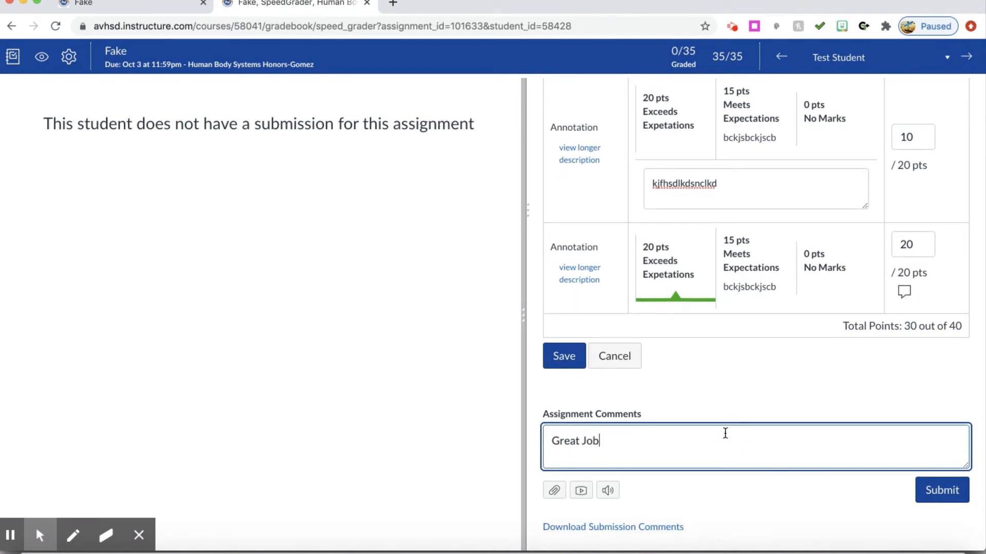
{"action": "left_click", "coordinate": [923, 495]}
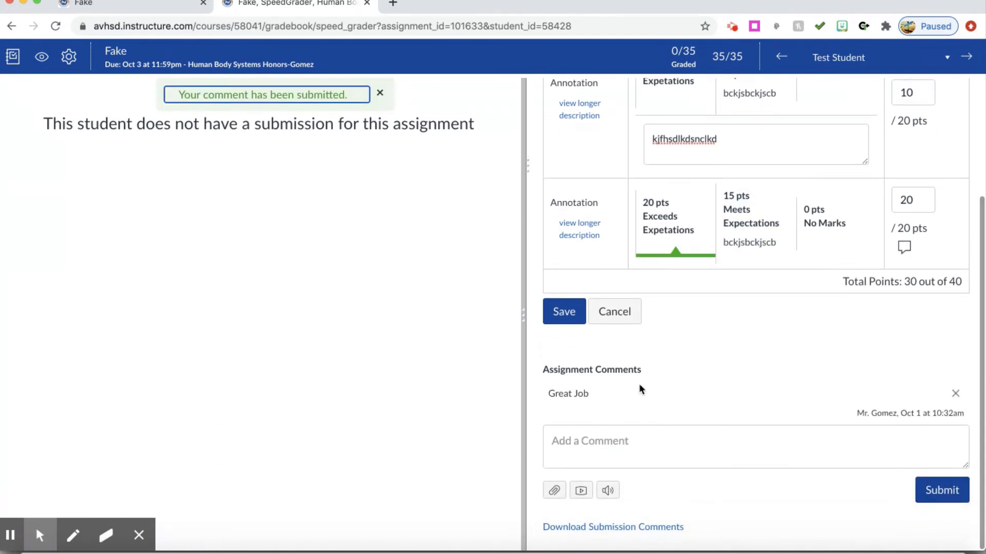
Dictate the assignment comment "great job on this assignment I appreciate all the hard work that you put in" and capitalize its first word
{"action": "scroll", "coordinate": [638, 387], "scroll_direction": "up", "scroll_amount": 3}
{"action": "scroll", "coordinate": [640, 392], "scroll_direction": "down", "scroll_amount": 3}
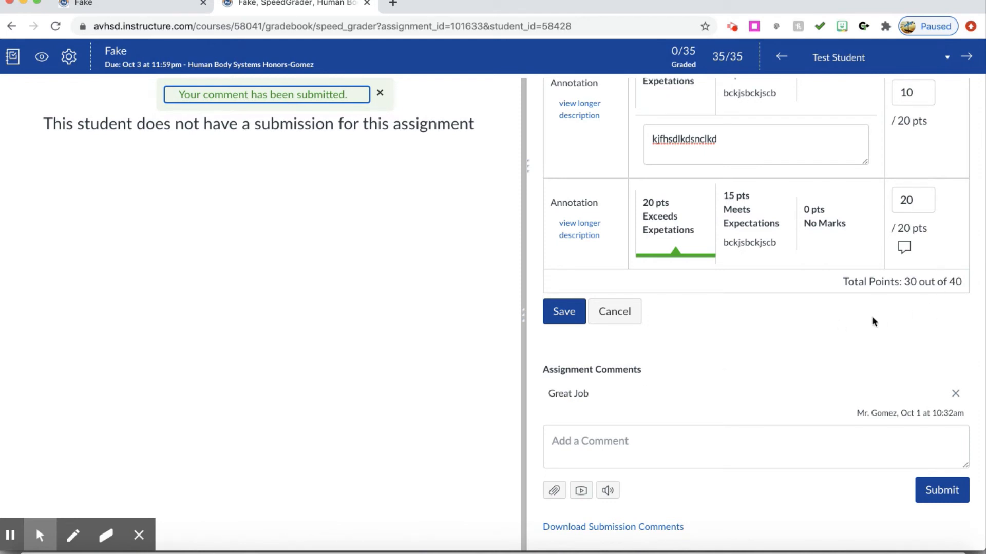
{"action": "scroll", "coordinate": [868, 322], "scroll_direction": "up", "scroll_amount": 8}
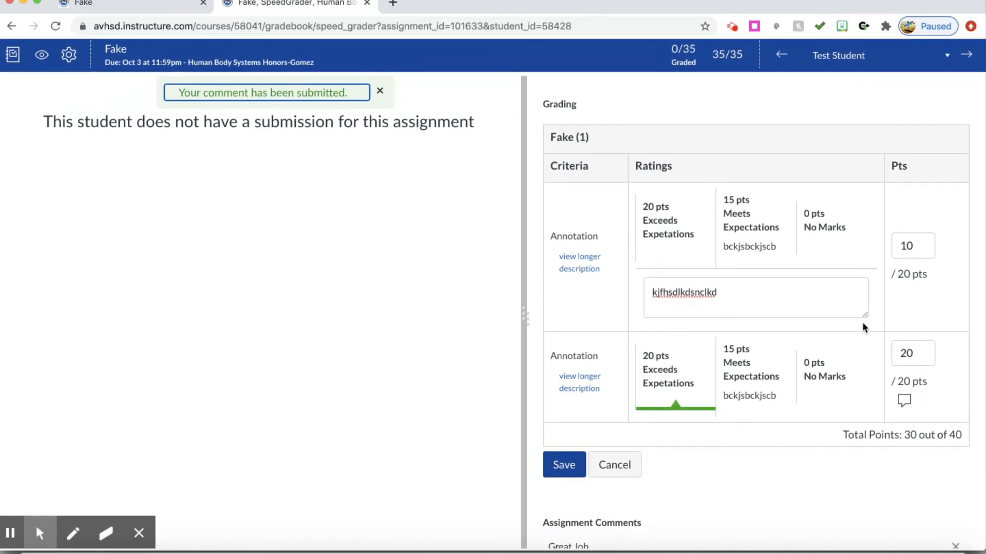
{"action": "scroll", "coordinate": [862, 327], "scroll_direction": "down", "scroll_amount": 8}
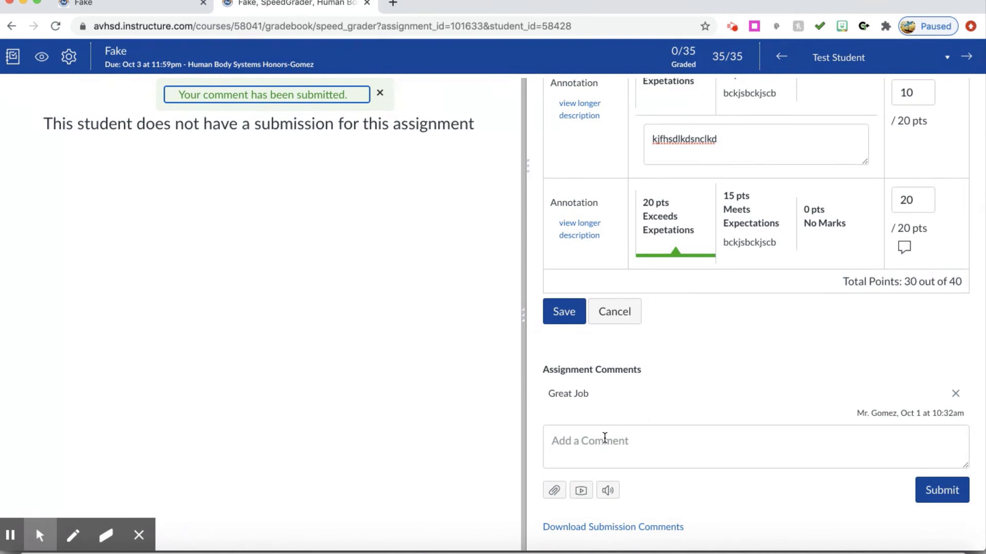
{"action": "left_click", "coordinate": [609, 492]}
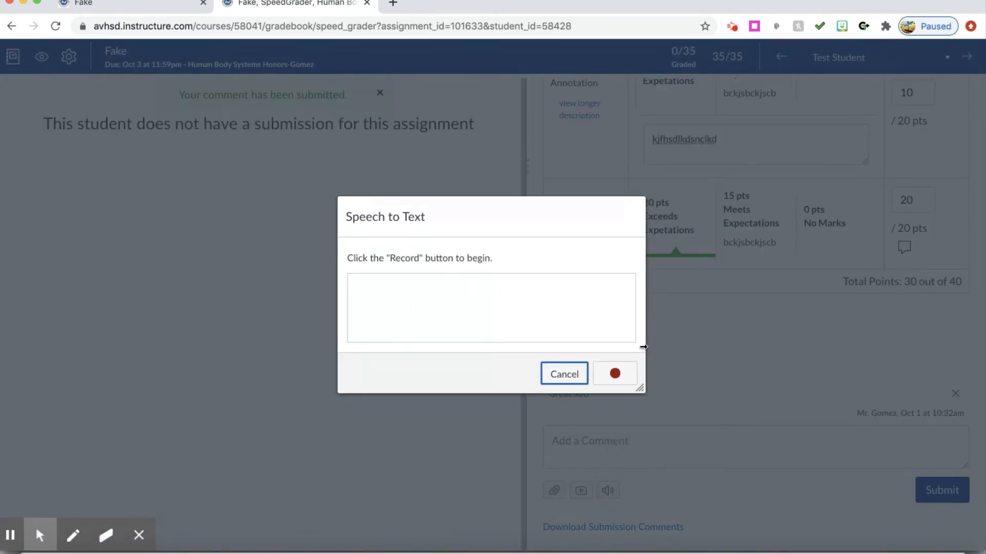
{"action": "left_click", "coordinate": [616, 374]}
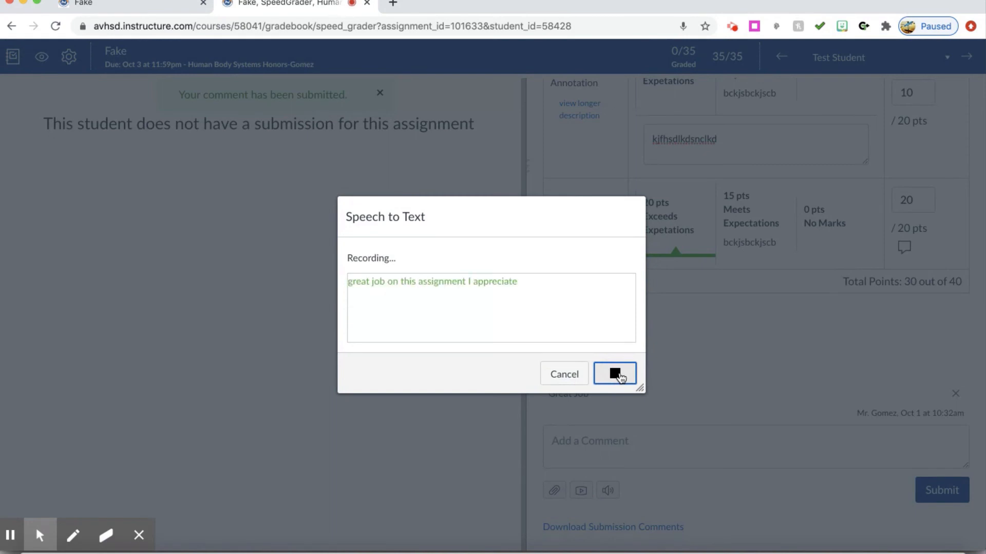
{"action": "left_click", "coordinate": [615, 375]}
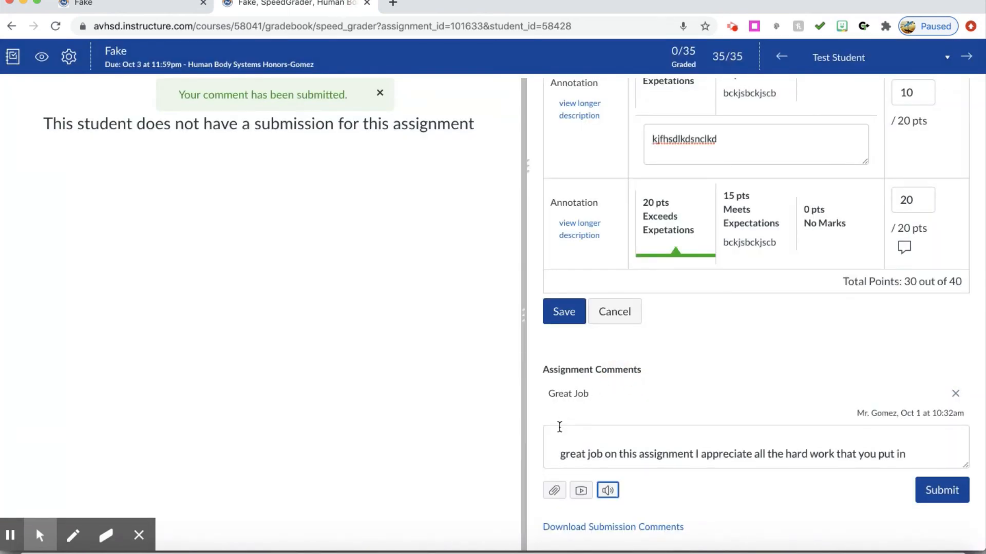
{"action": "left_click", "coordinate": [563, 454]}
{"action": "key", "text": "BackSpace"}
{"action": "type", "text": "G"}
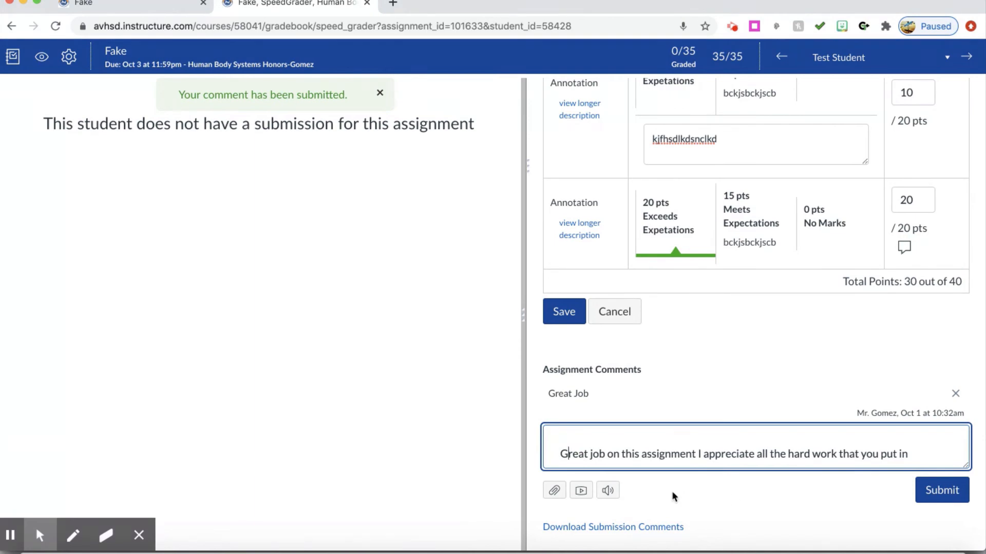
Record a short audio-only media comment with the webcam set to No Video, and save it
{"action": "left_click", "coordinate": [579, 490]}
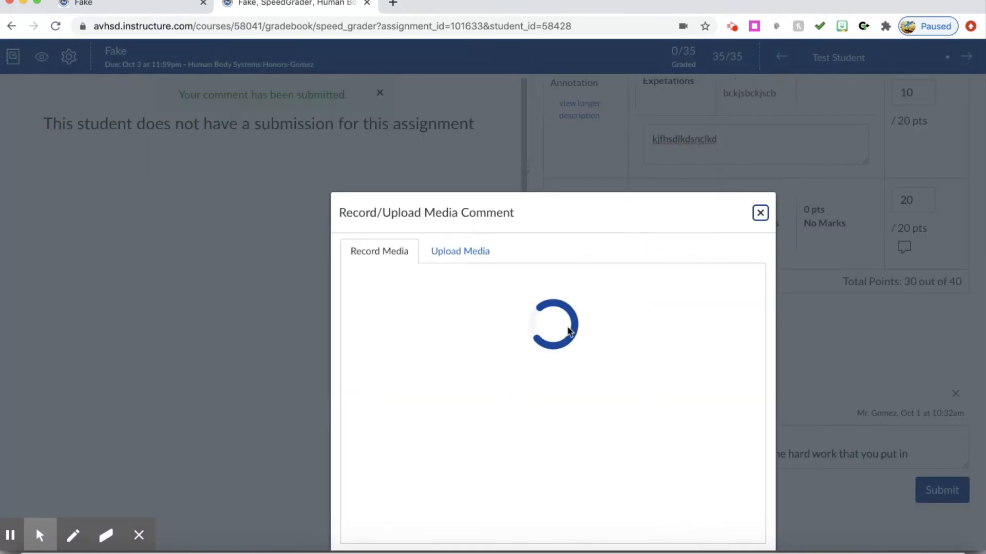
{"action": "scroll", "coordinate": [575, 228], "scroll_direction": "down", "scroll_amount": 1}
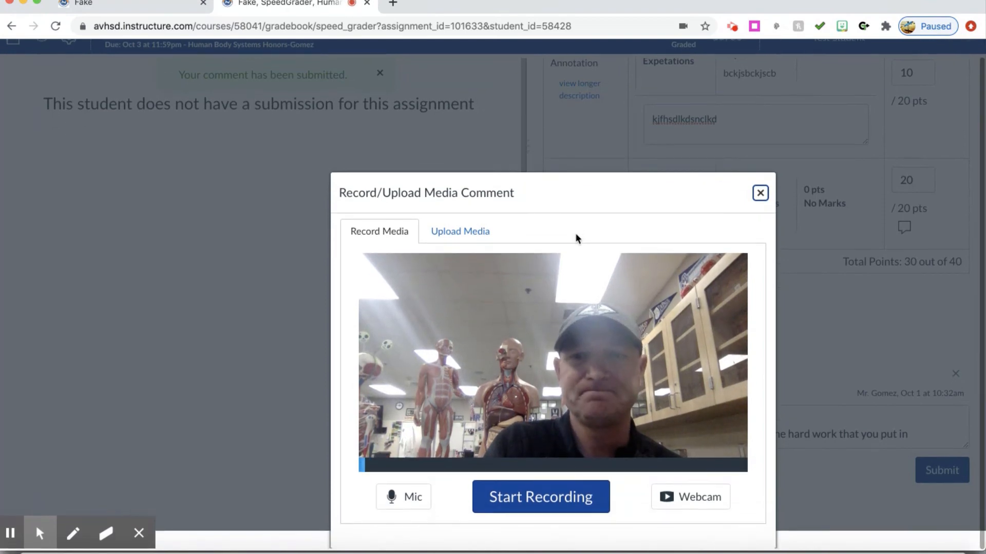
{"action": "left_click", "coordinate": [675, 498]}
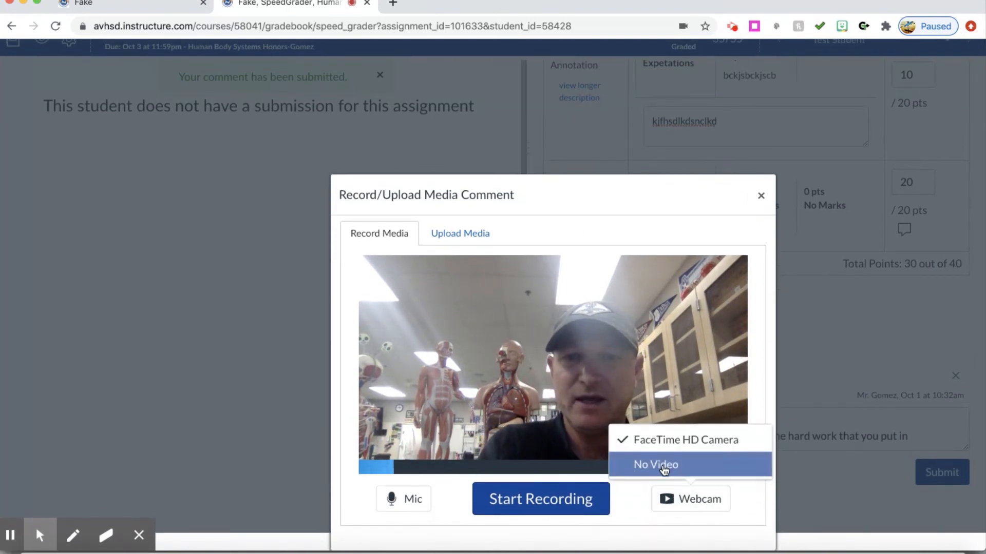
{"action": "left_click", "coordinate": [656, 465]}
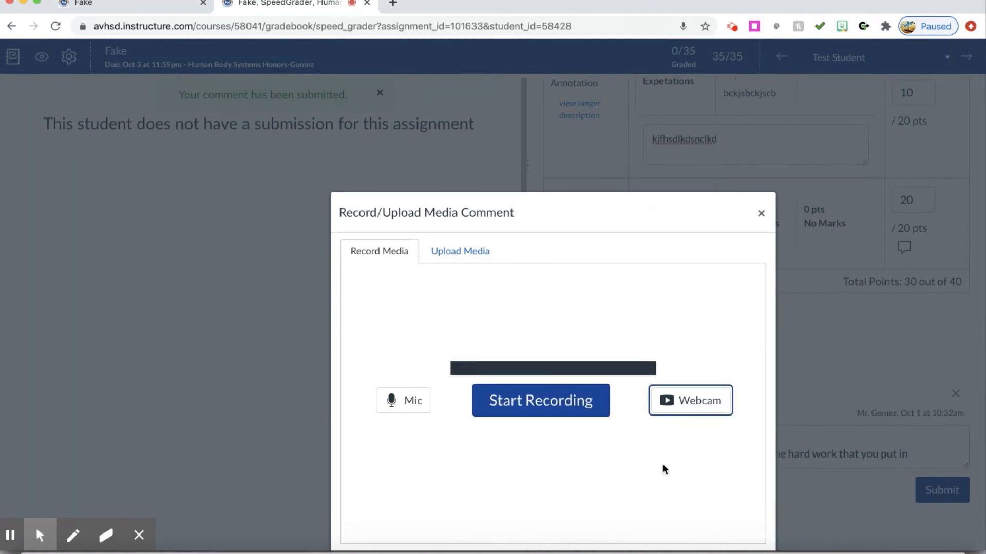
{"action": "left_click", "coordinate": [558, 402]}
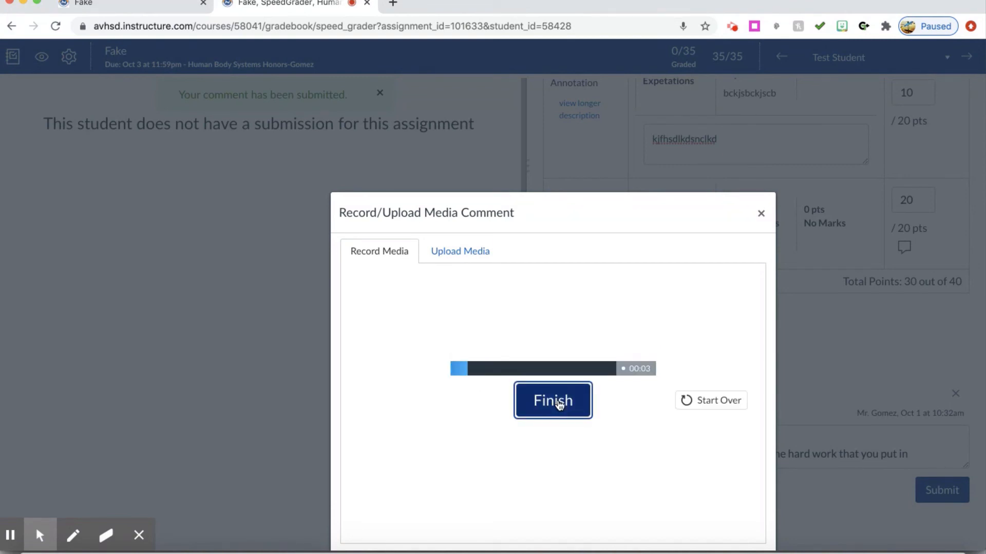
{"action": "left_click", "coordinate": [559, 405]}
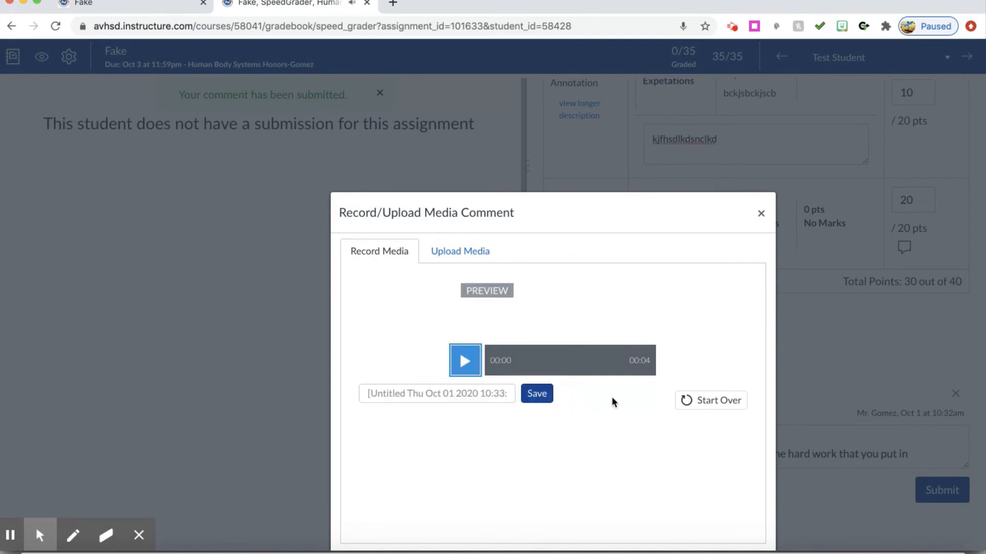
{"action": "left_click", "coordinate": [547, 397]}
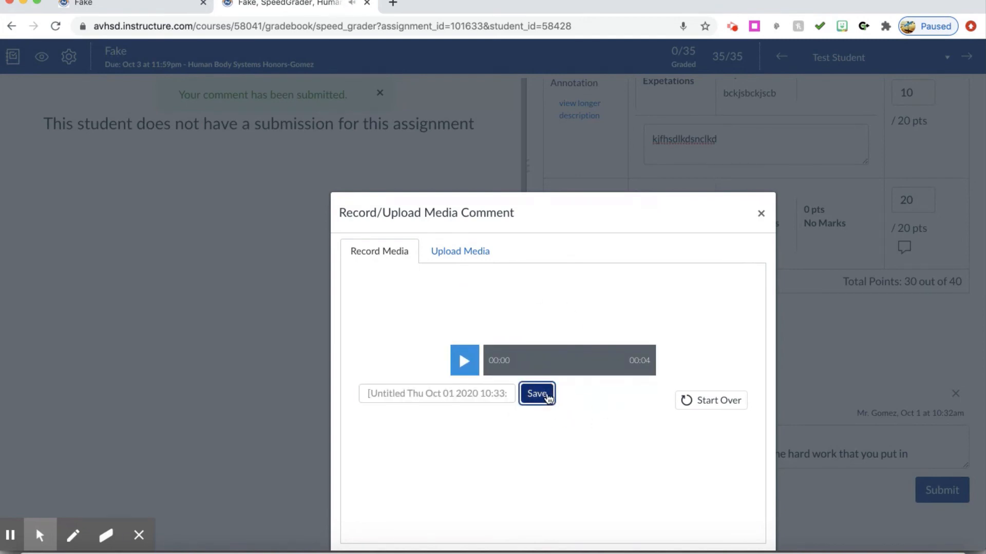